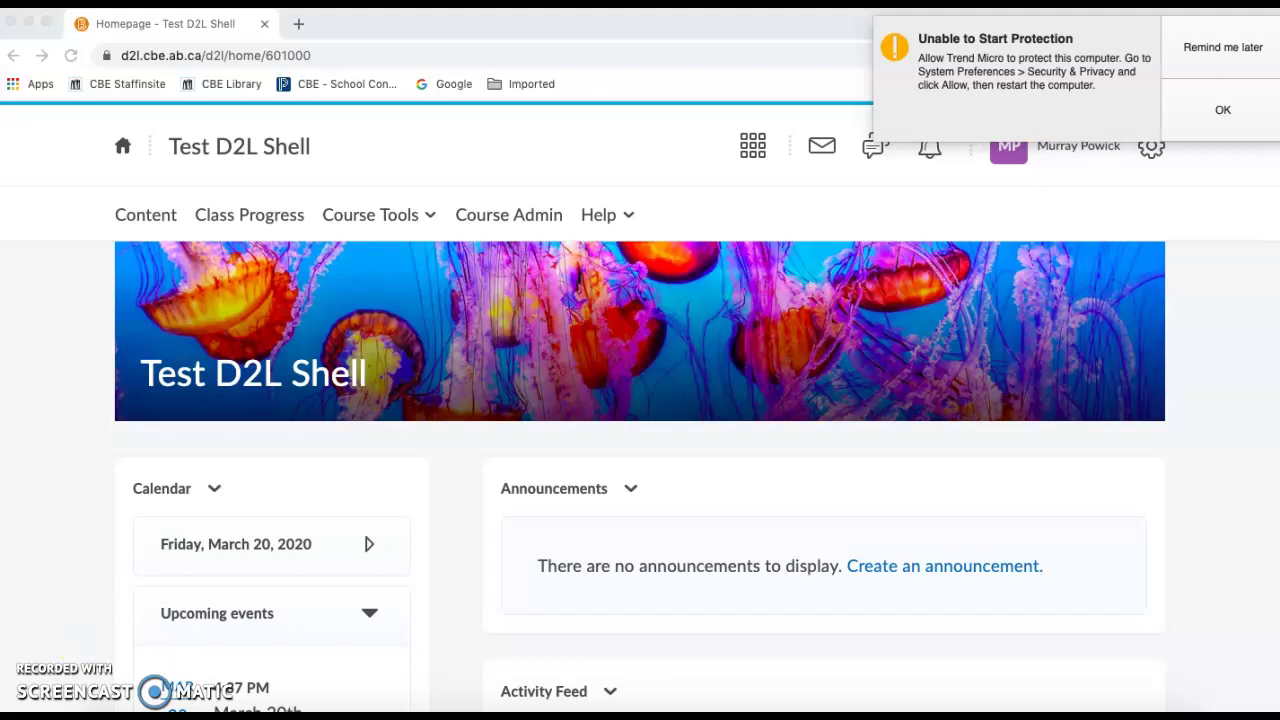
Step: Postpone the protection warning and open the course's Virtual Classroom tool
click(1234, 44)
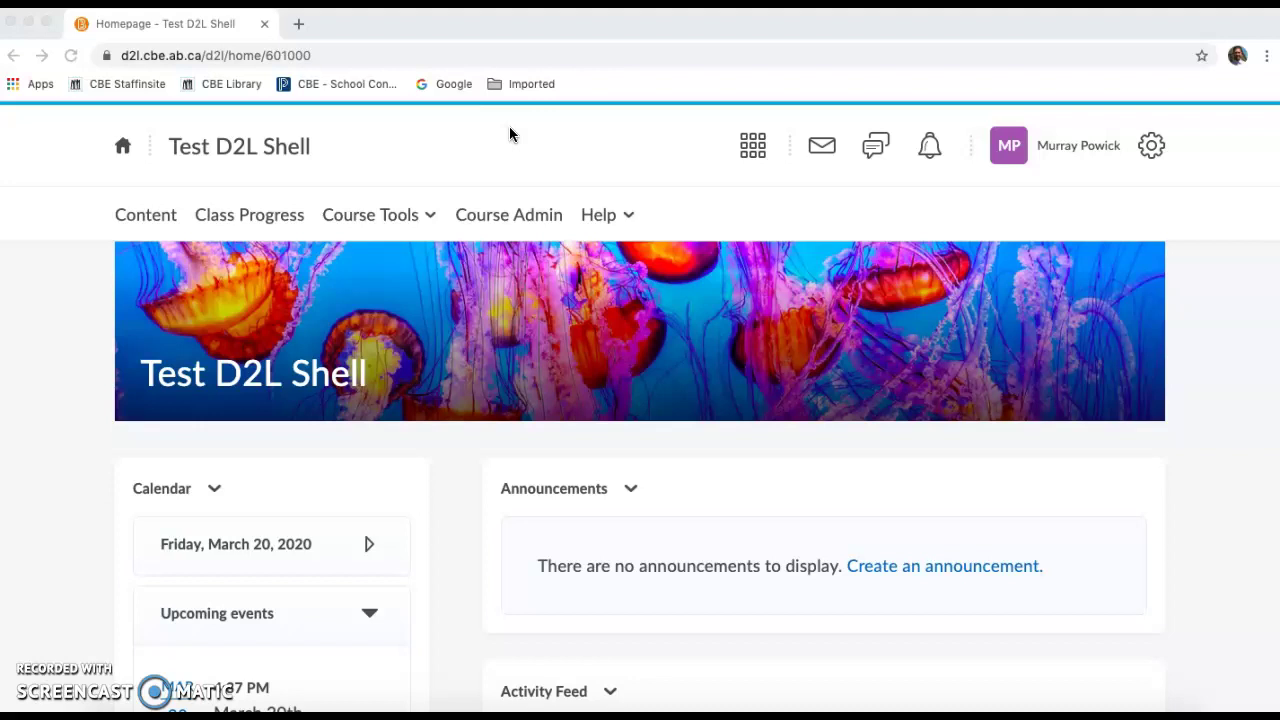
click(422, 223)
click(429, 219)
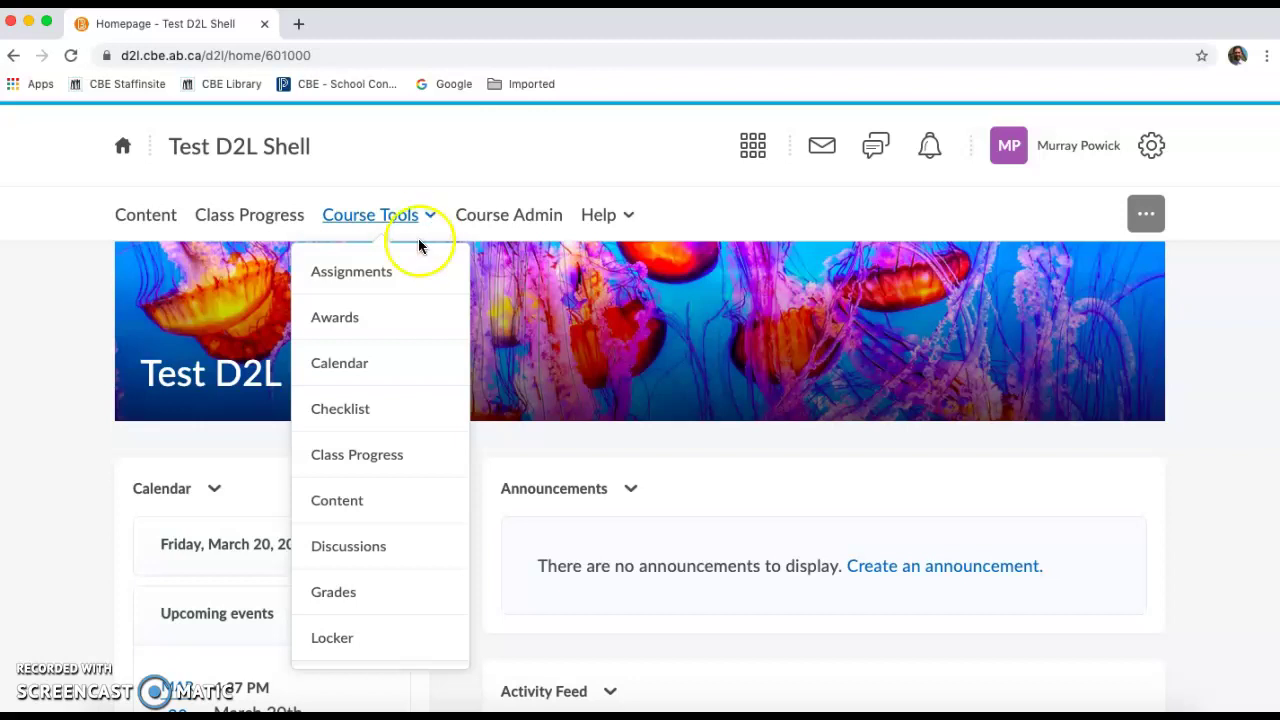
scroll(386, 463, down, 2)
scroll(386, 463, down, 3)
click(362, 645)
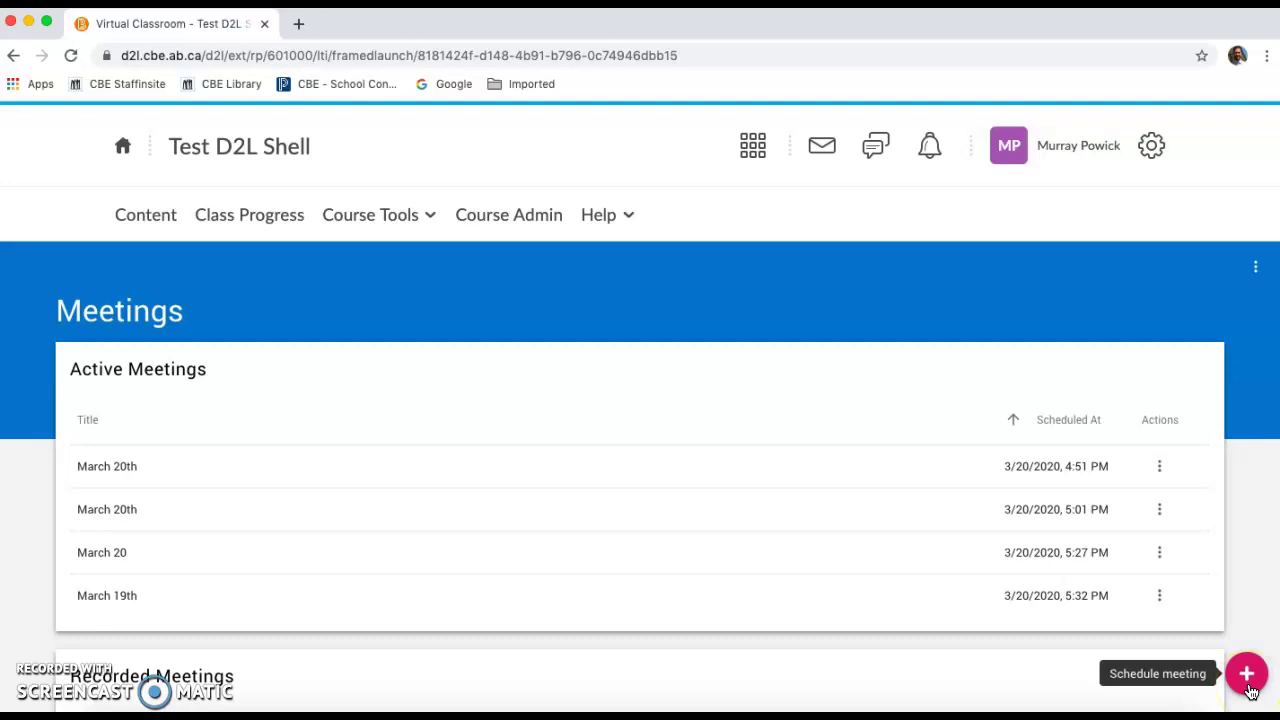
Step: Start scheduling a new meeting titled "March 20th" and set it to begin now
click(1247, 674)
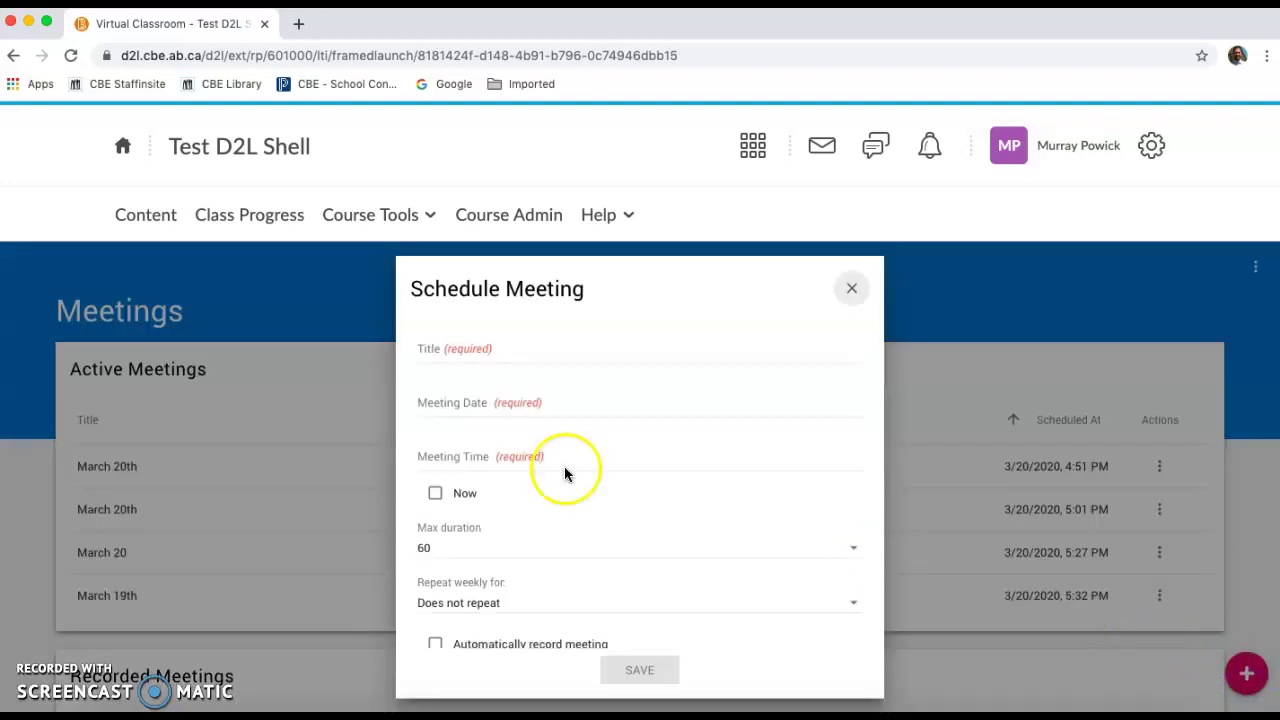
click(443, 351)
text(Marc)
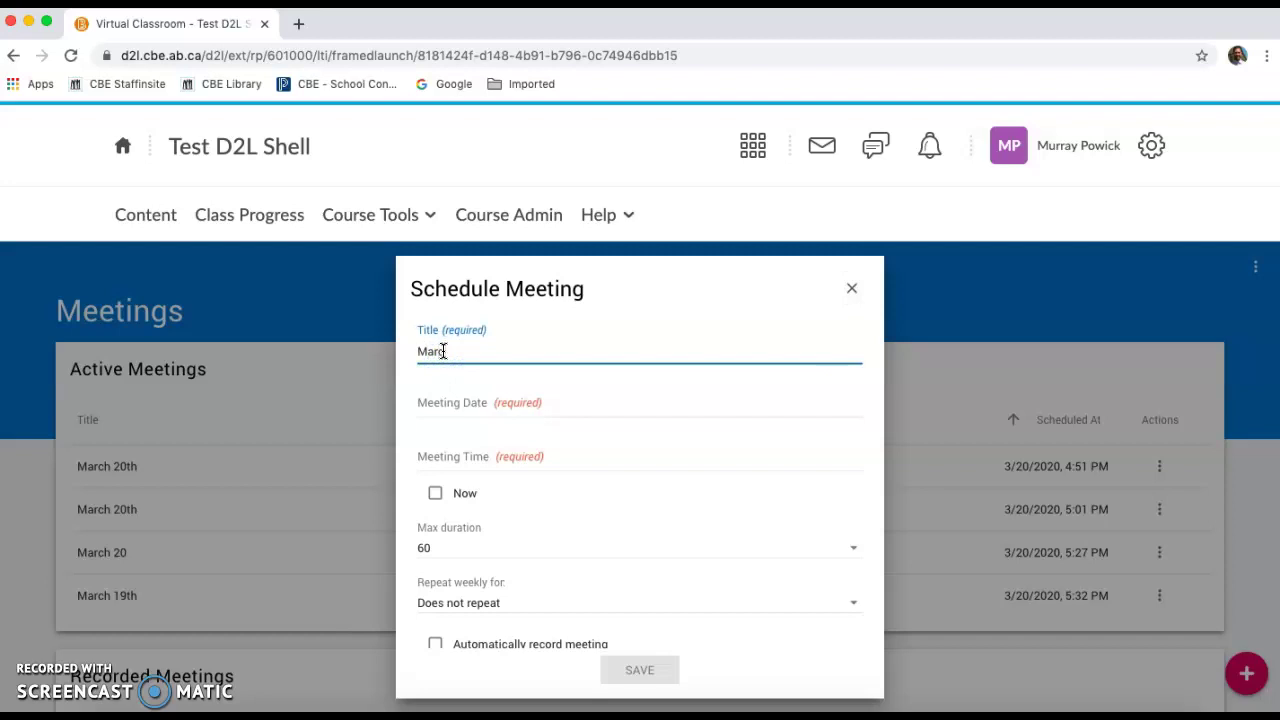
text(h 20th)
click(517, 466)
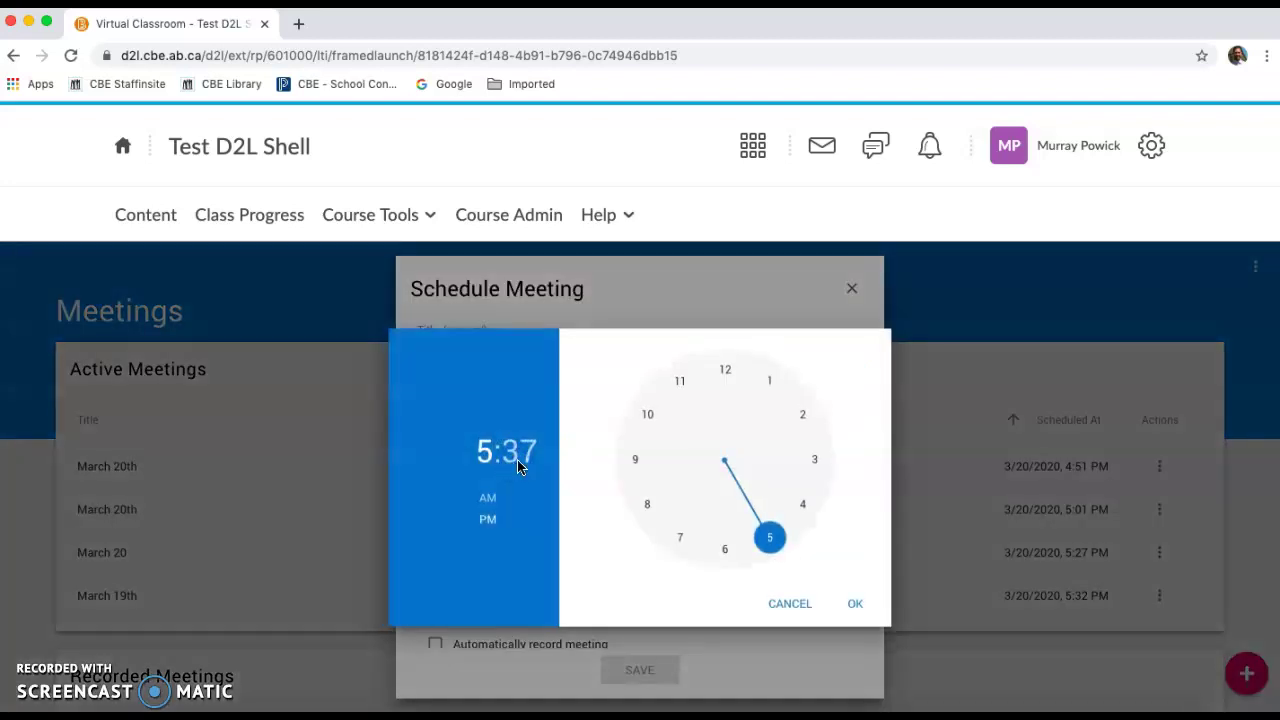
click(788, 606)
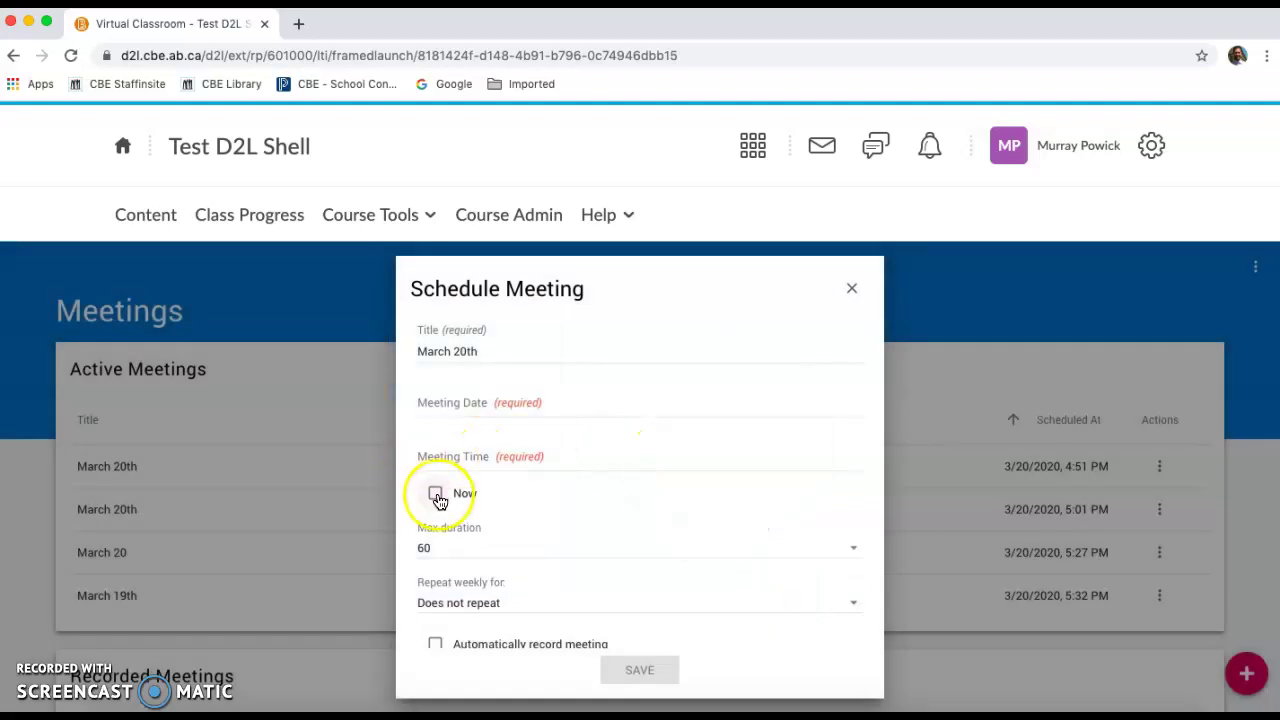
click(437, 494)
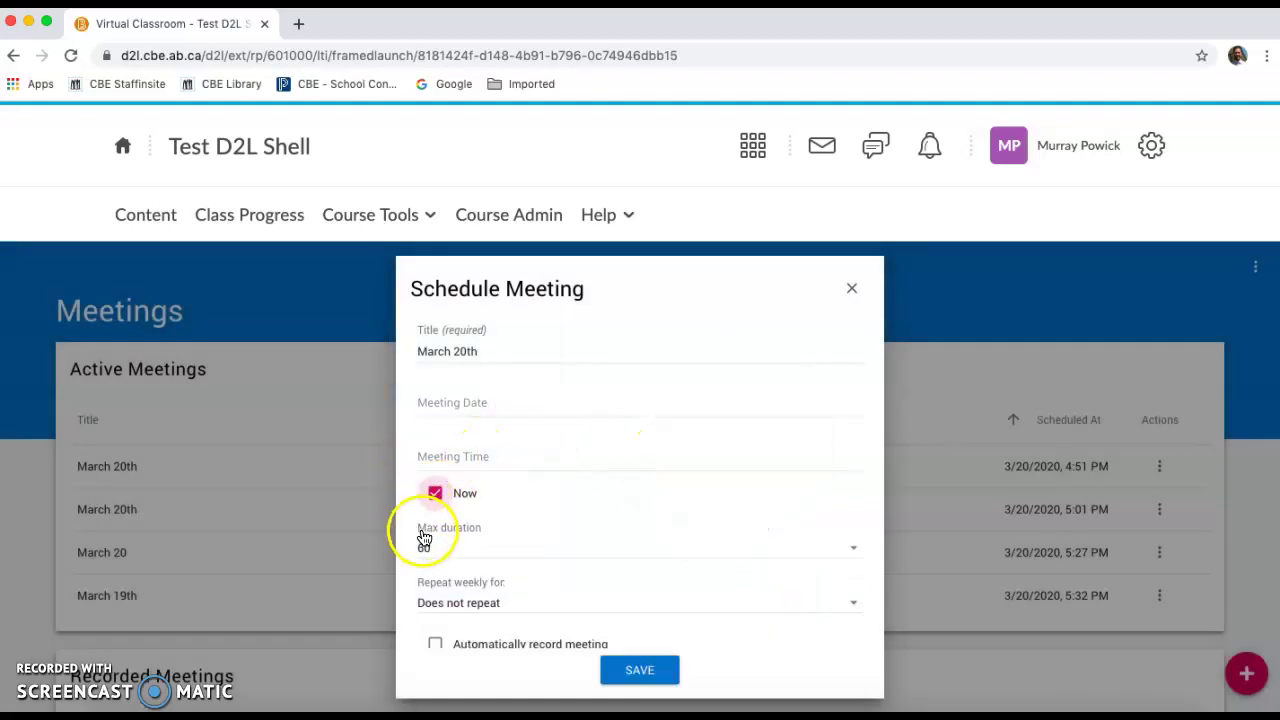
Step: Set the meeting's max duration to 90 and save it with the entire class invited and the recording published
mouse_move(797, 534)
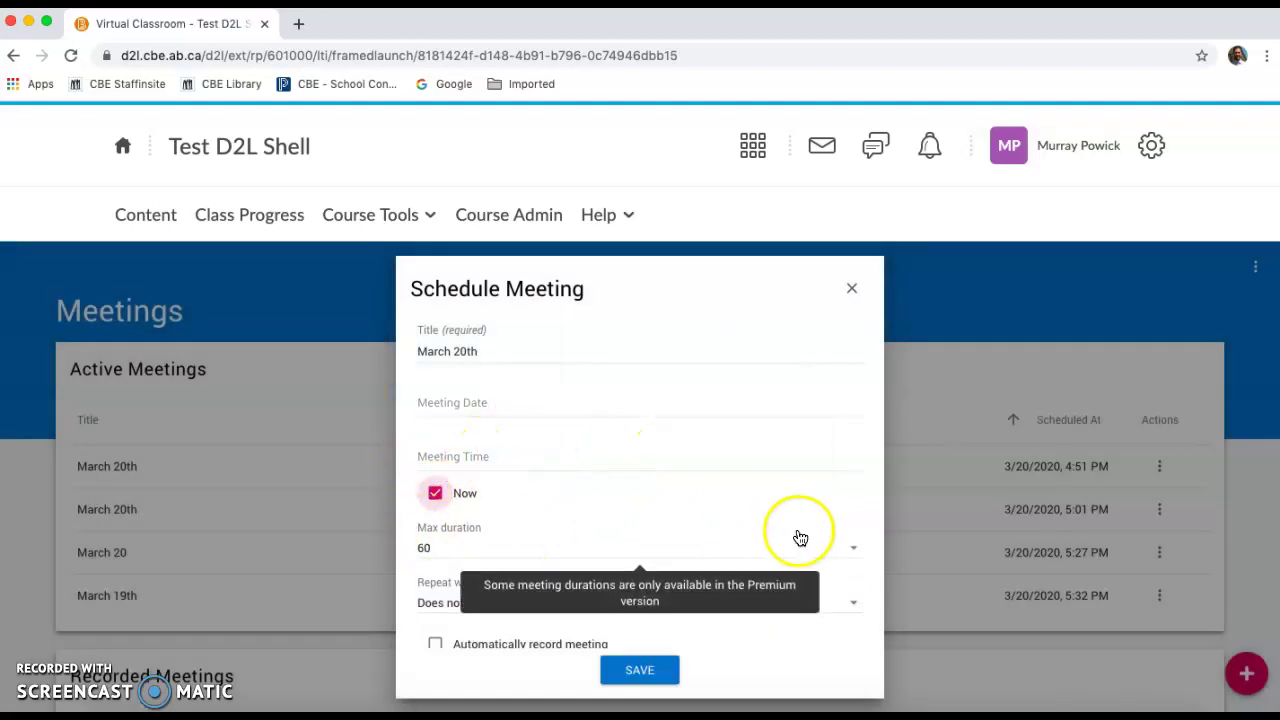
click(857, 556)
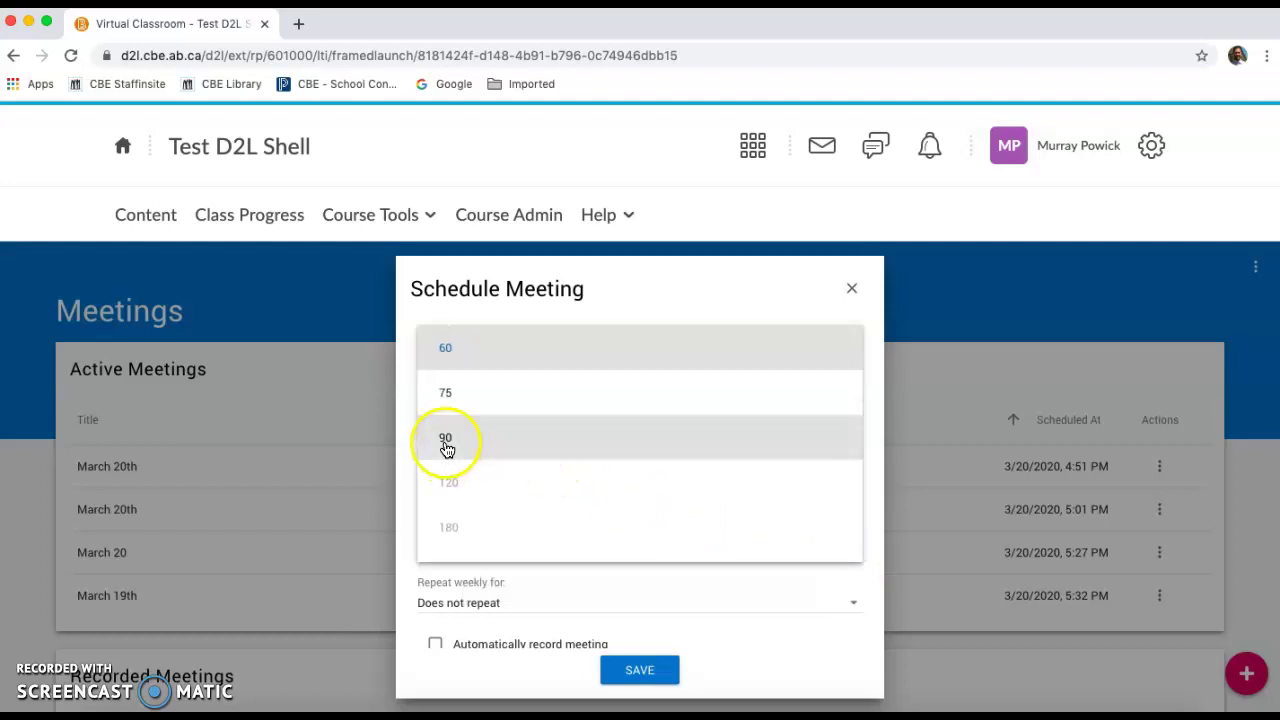
click(447, 448)
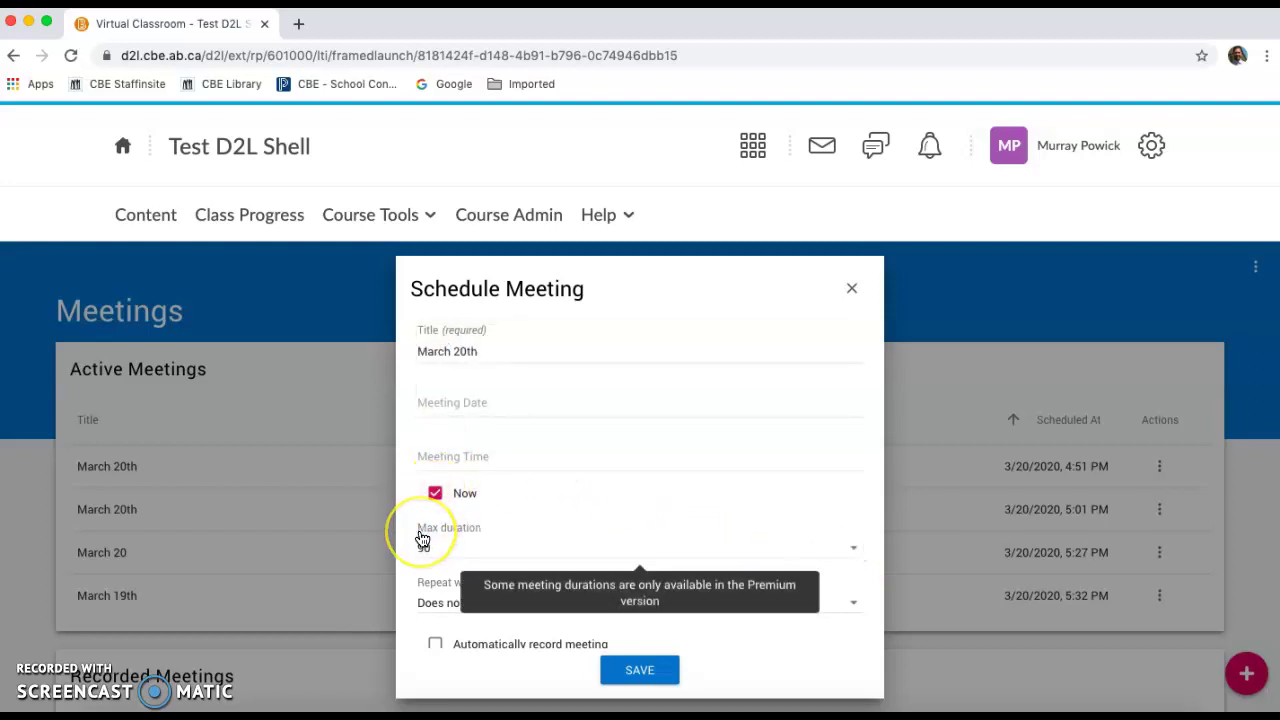
scroll(423, 536, down, 2)
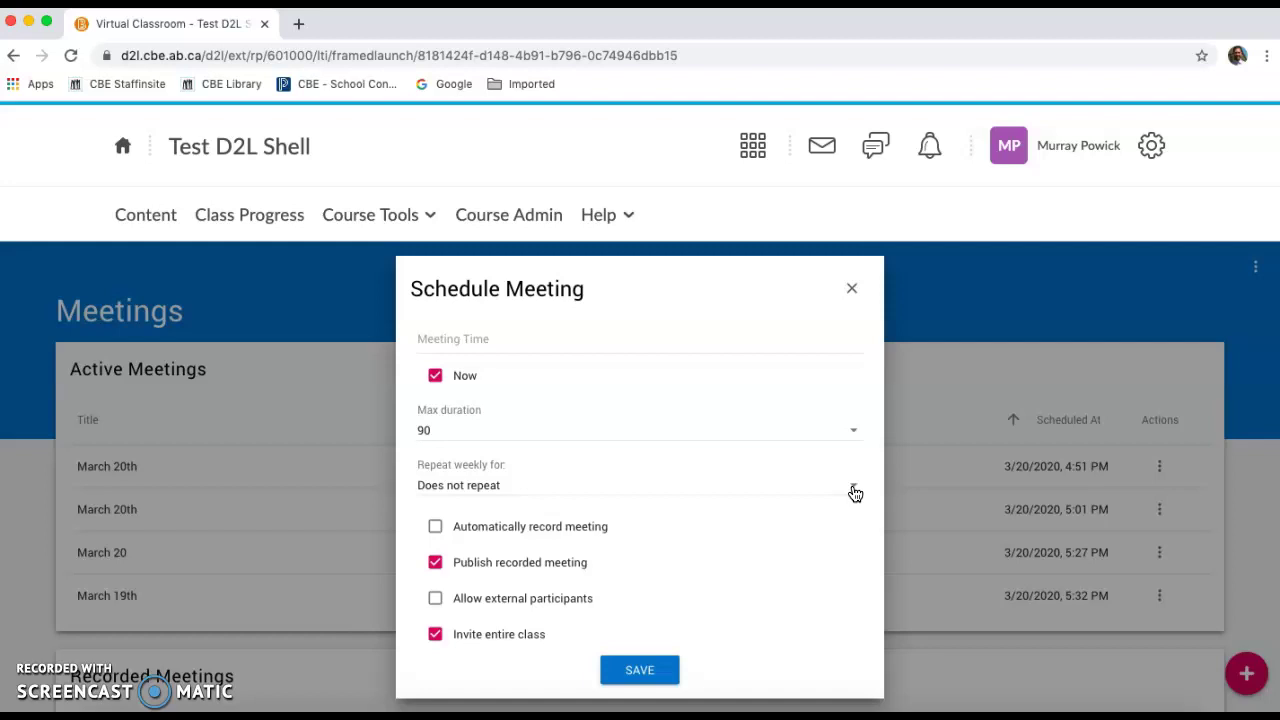
scroll(650, 540, down, 1)
mouse_move(523, 494)
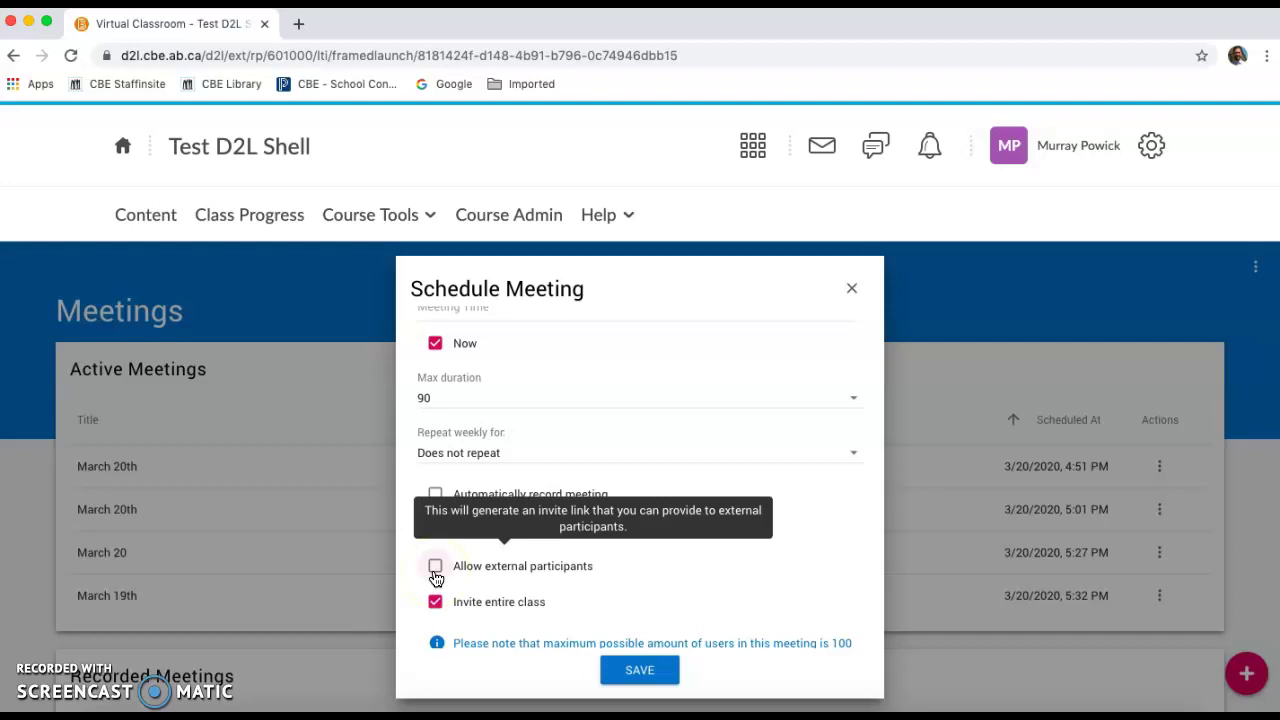
scroll(443, 571, down, 1)
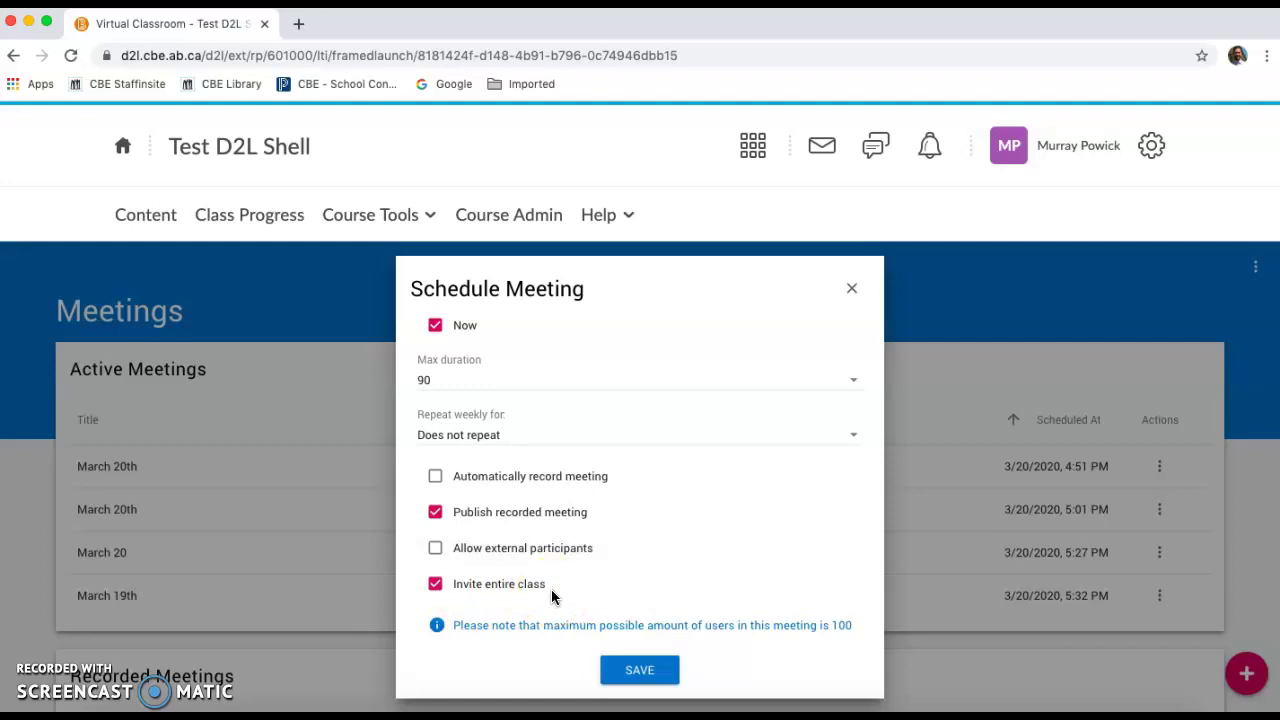
click(658, 675)
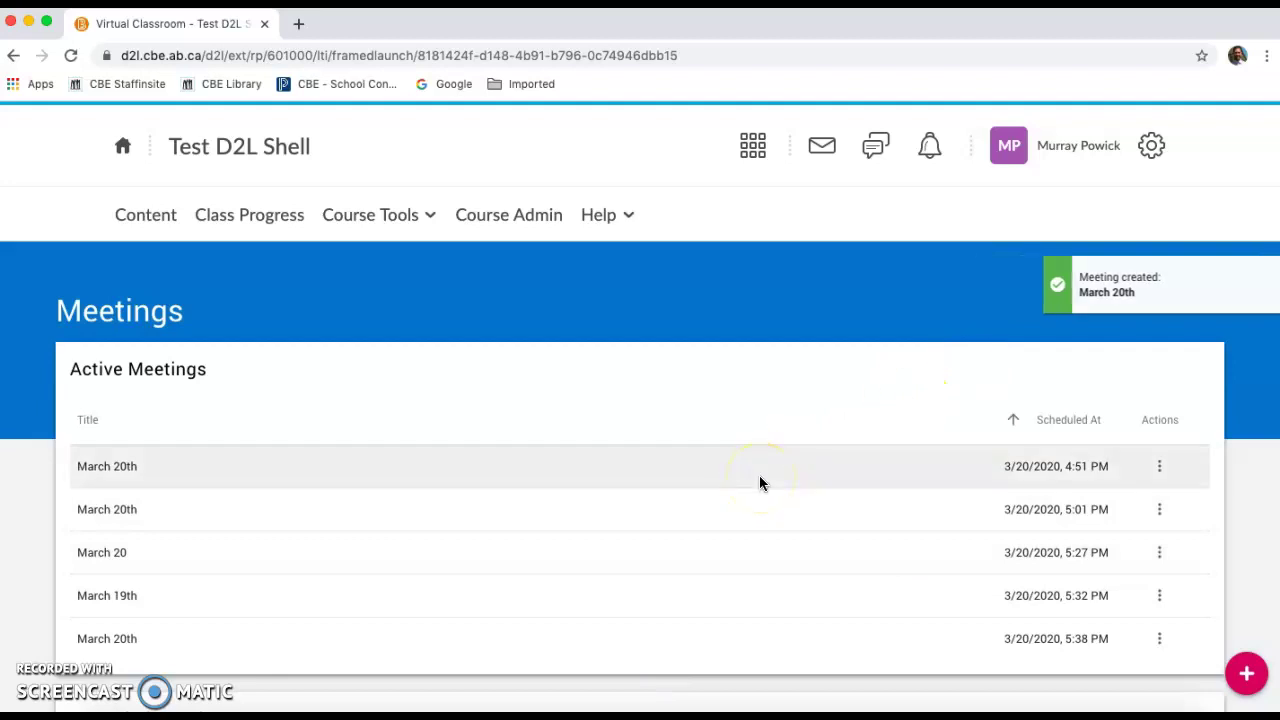
Step: Launch the March 19th meeting from the active meetings and enter its meeting room from the lobby
scroll(757, 477, down, 2)
scroll(757, 470, up, 1)
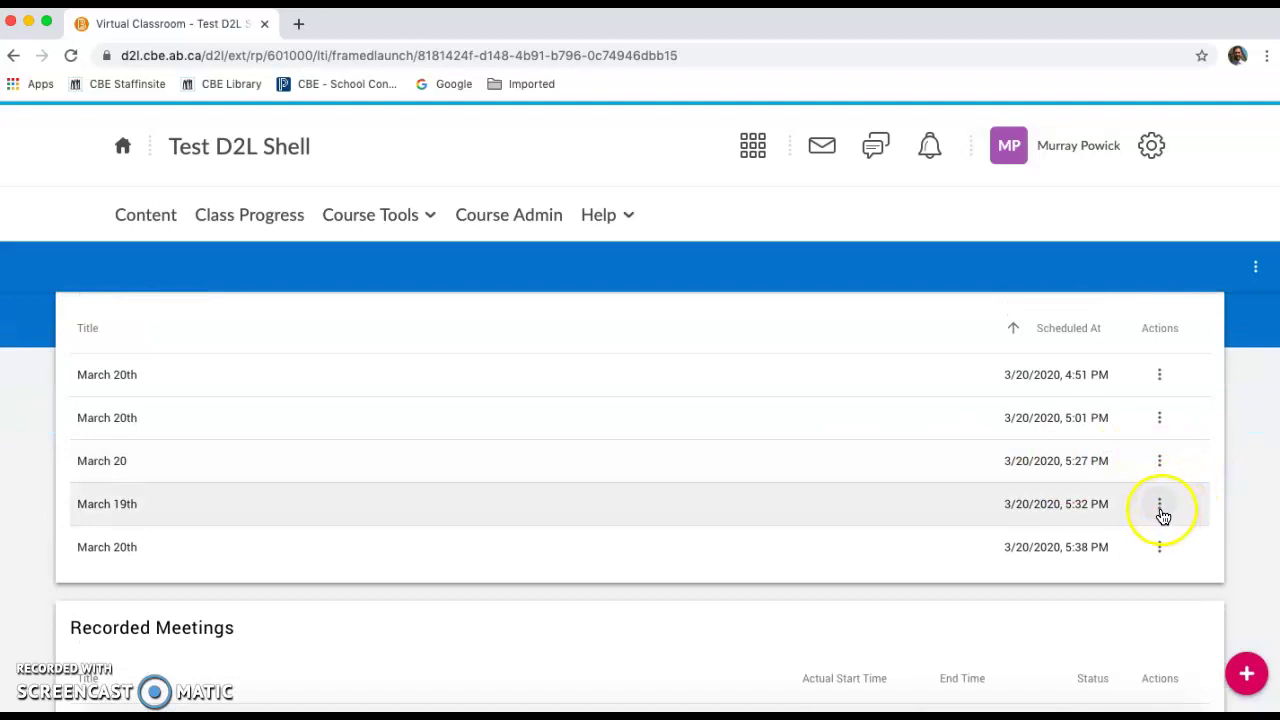
click(1163, 516)
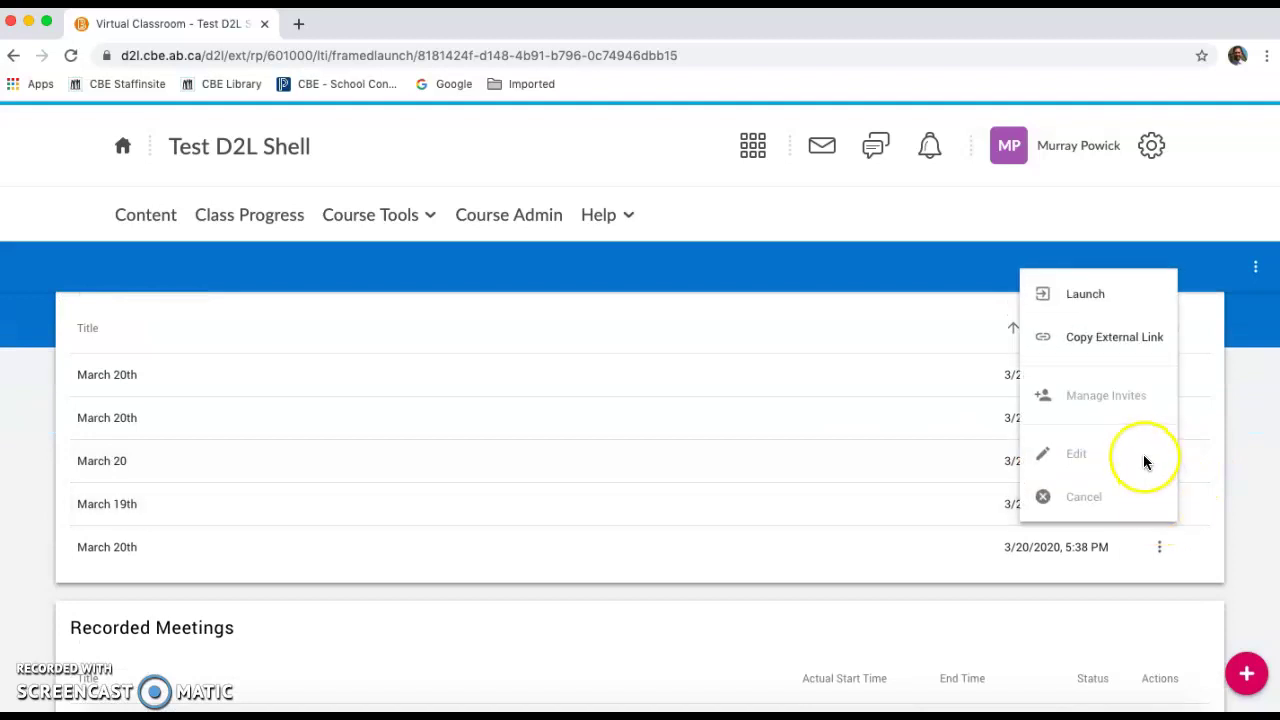
click(1086, 296)
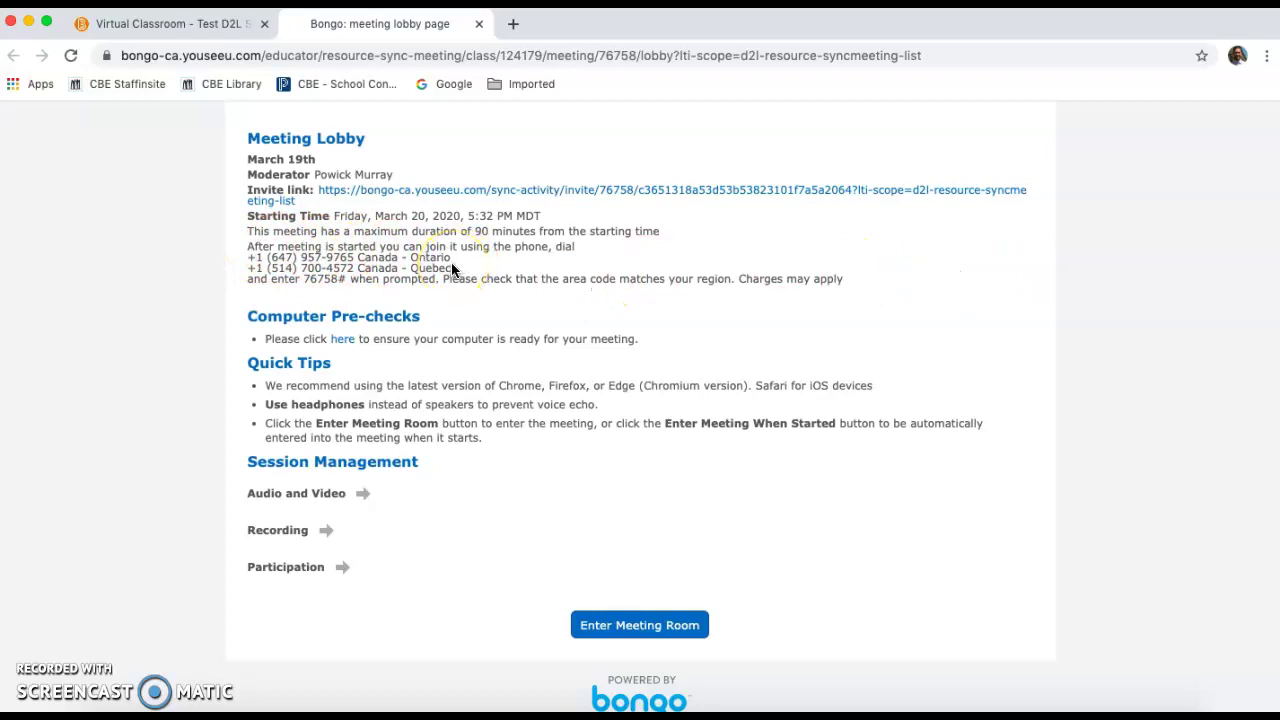
drag(310, 279, 343, 279)
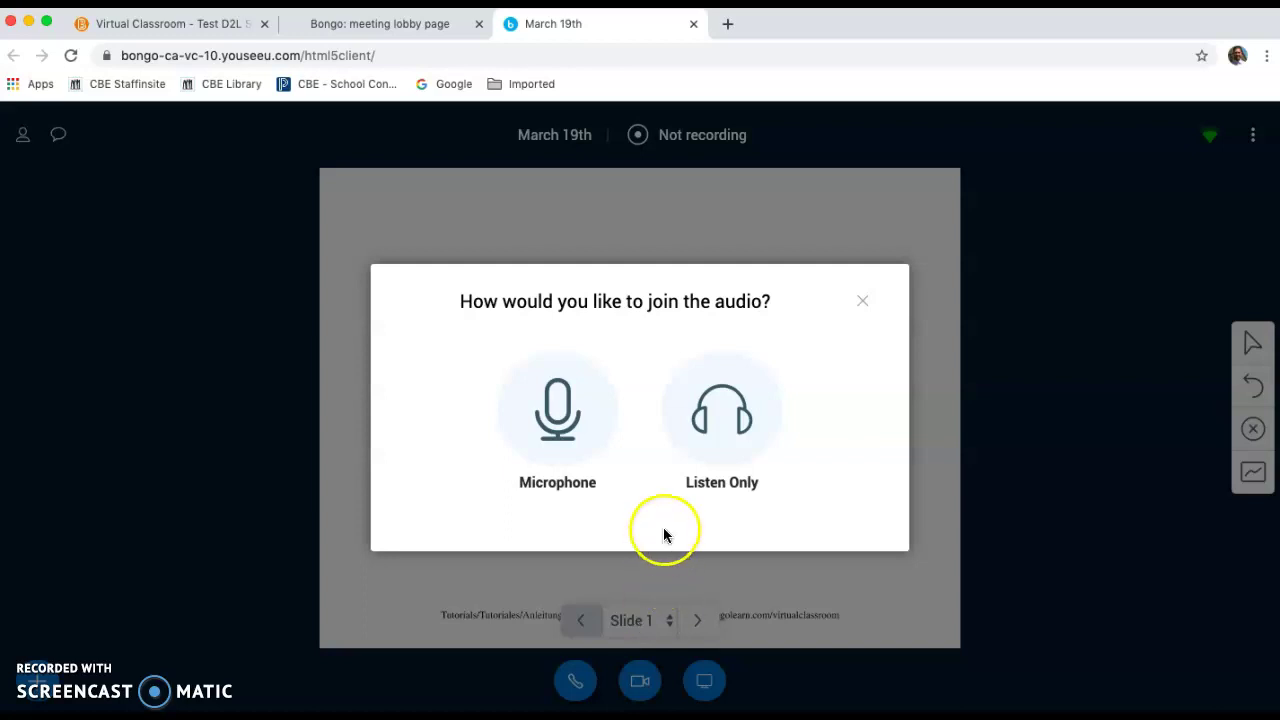
Step: Join the audio with the microphone, allowing access and confirming the echo test, and start recording the meeting
click(563, 441)
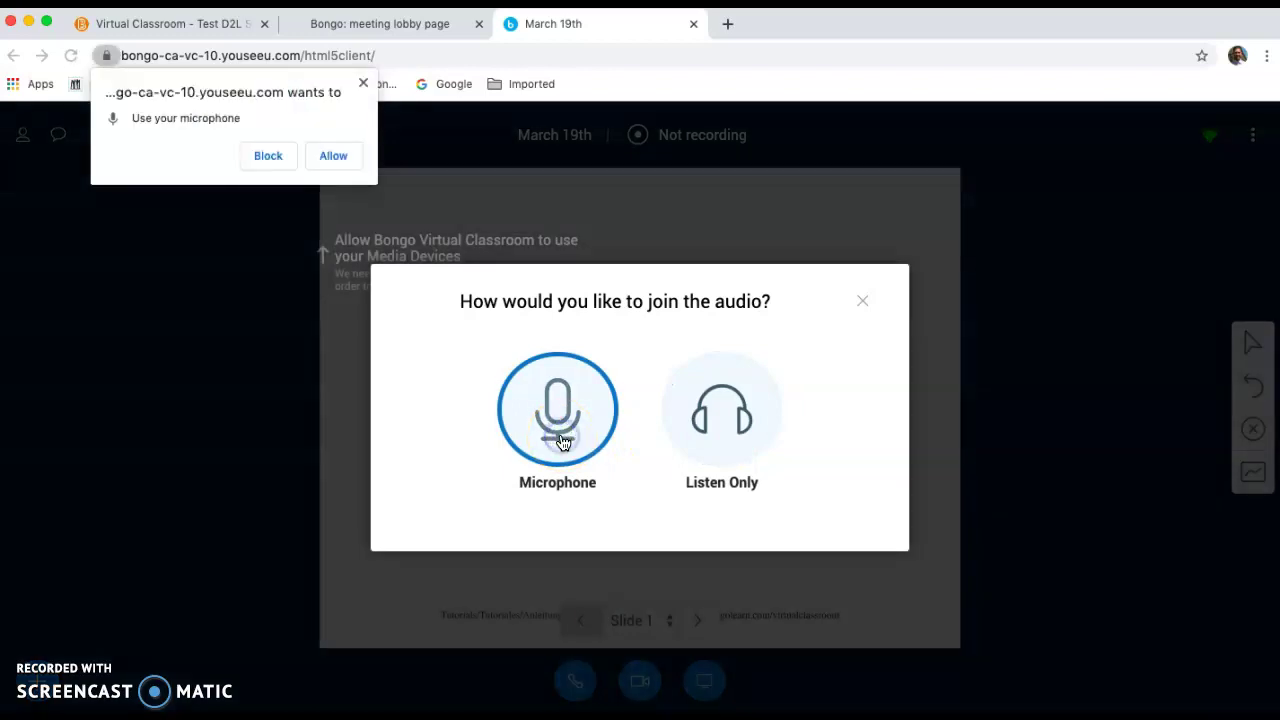
click(333, 157)
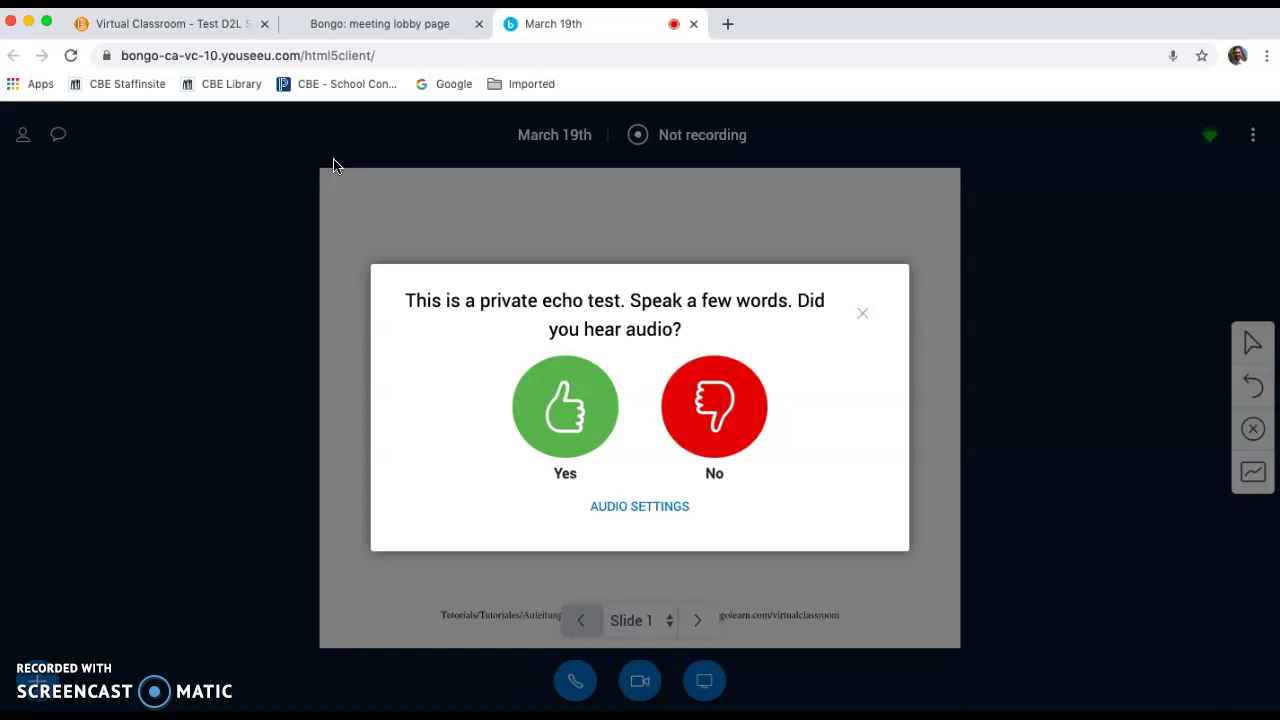
click(578, 414)
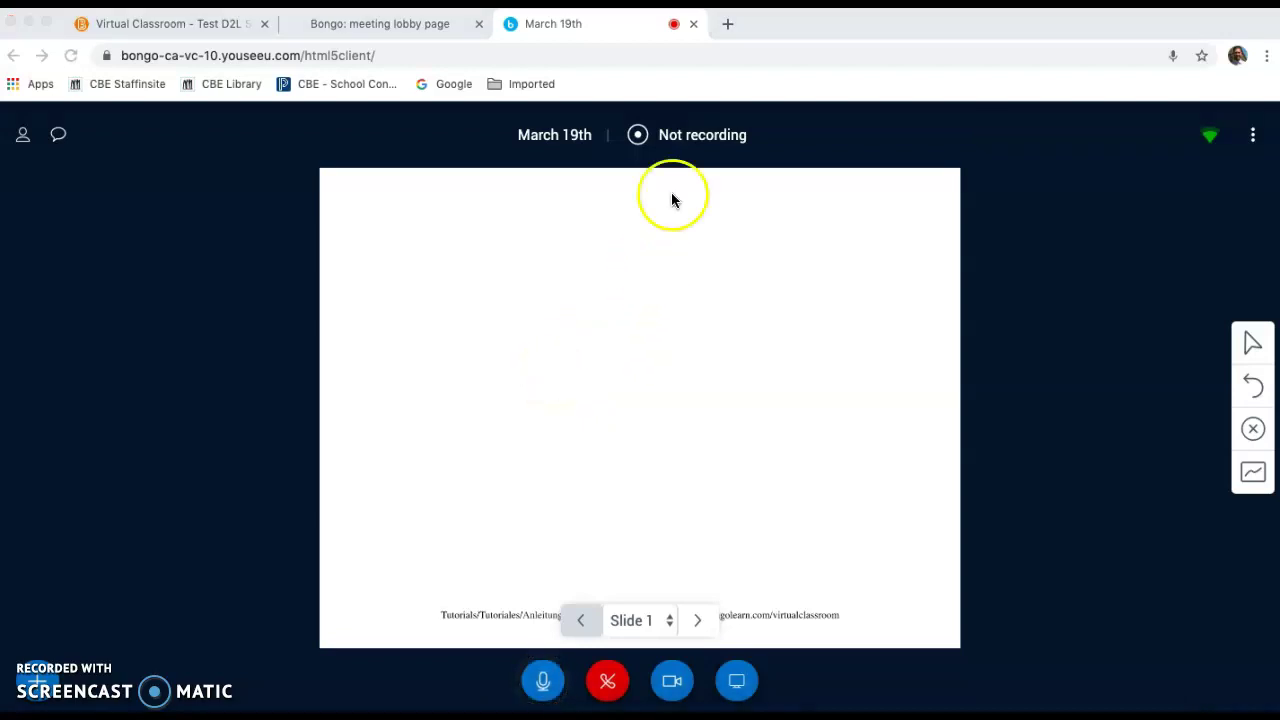
click(684, 138)
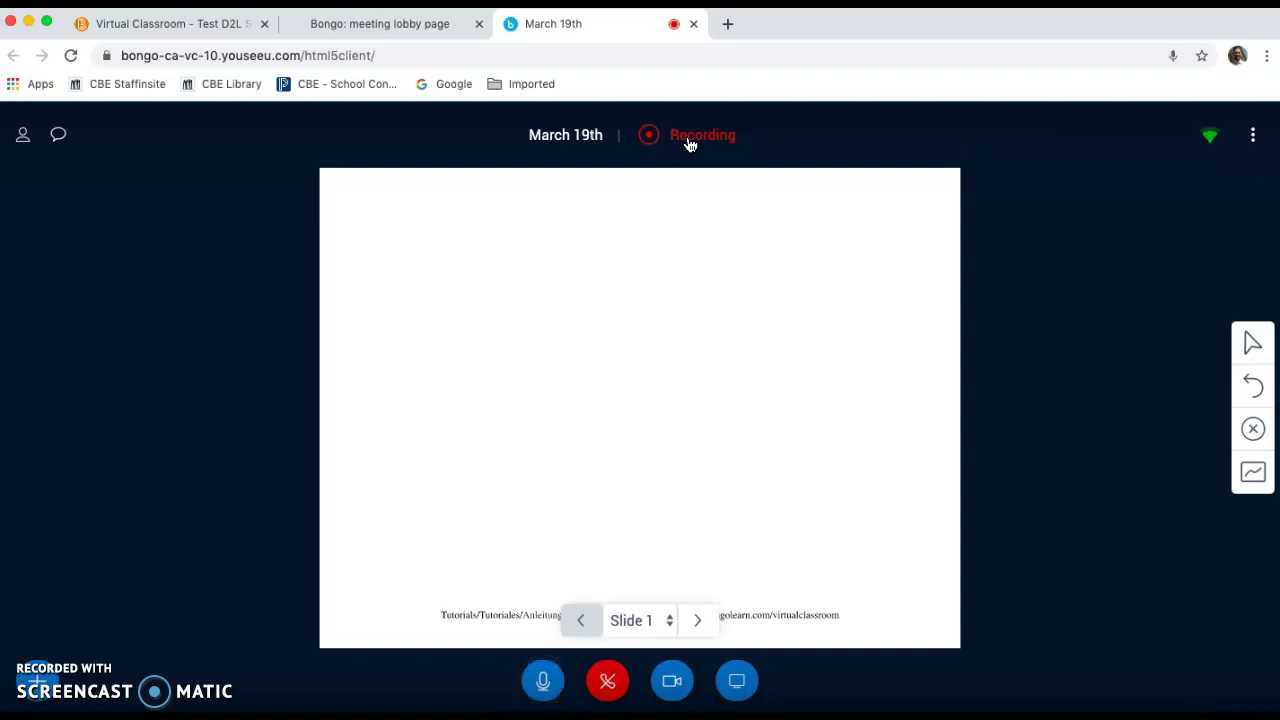
Step: Show the participant list and the public chat, and send the message "welcome" to everyone
click(24, 137)
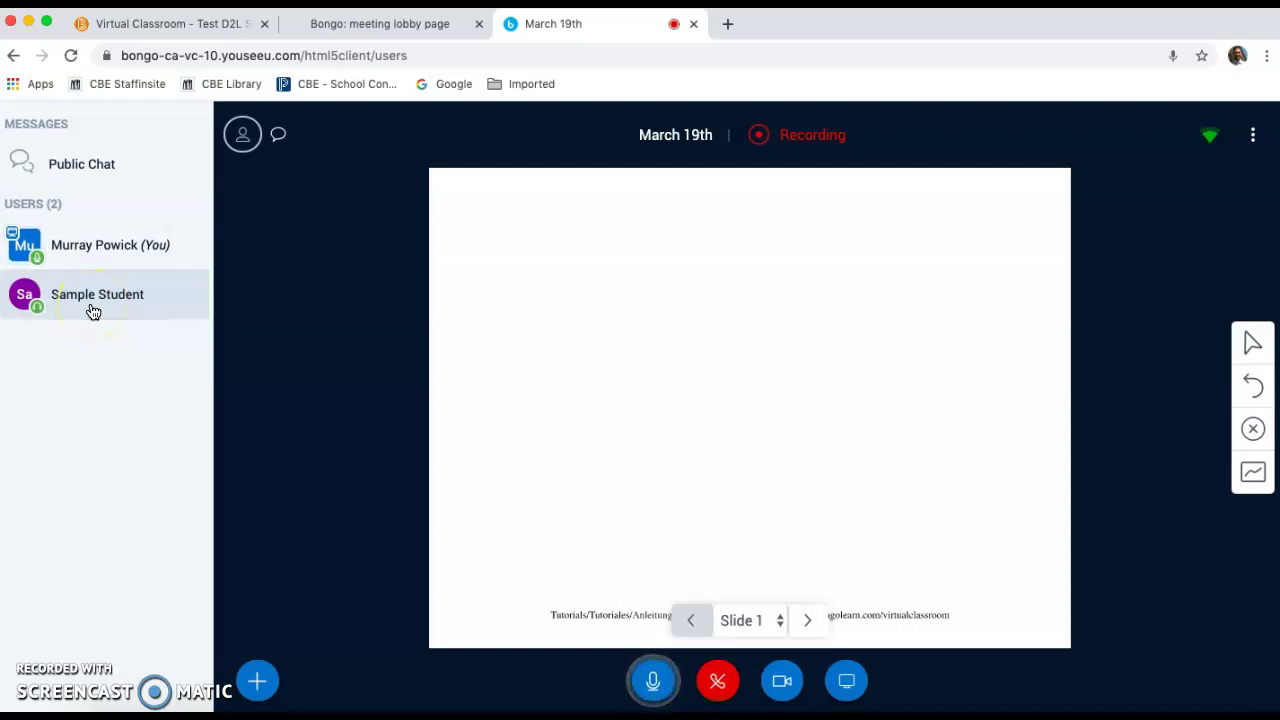
click(280, 140)
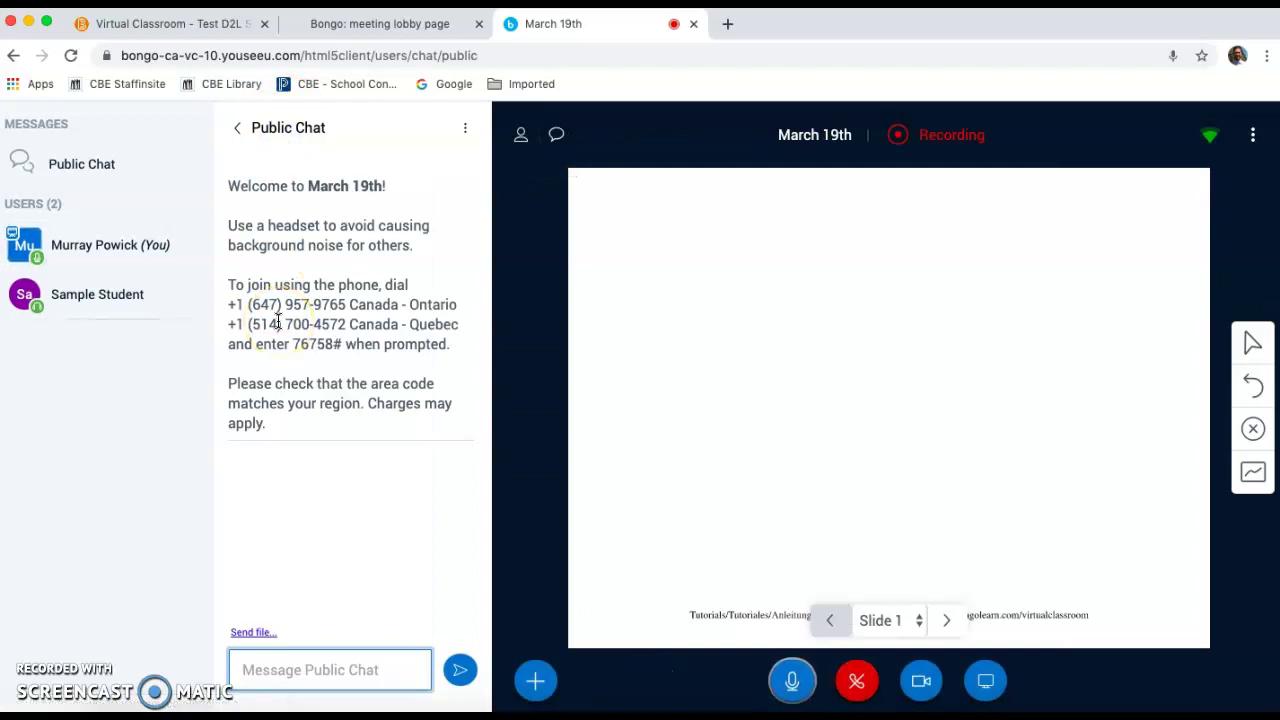
text(welcome)
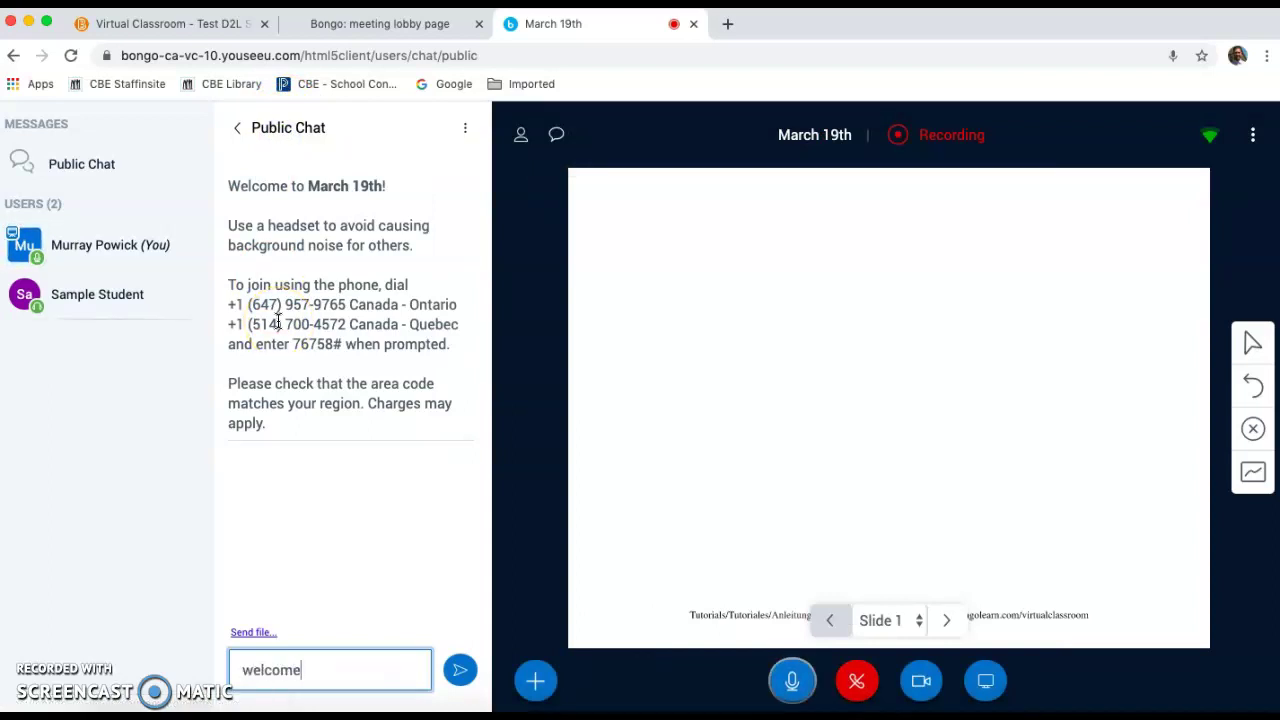
key(Return)
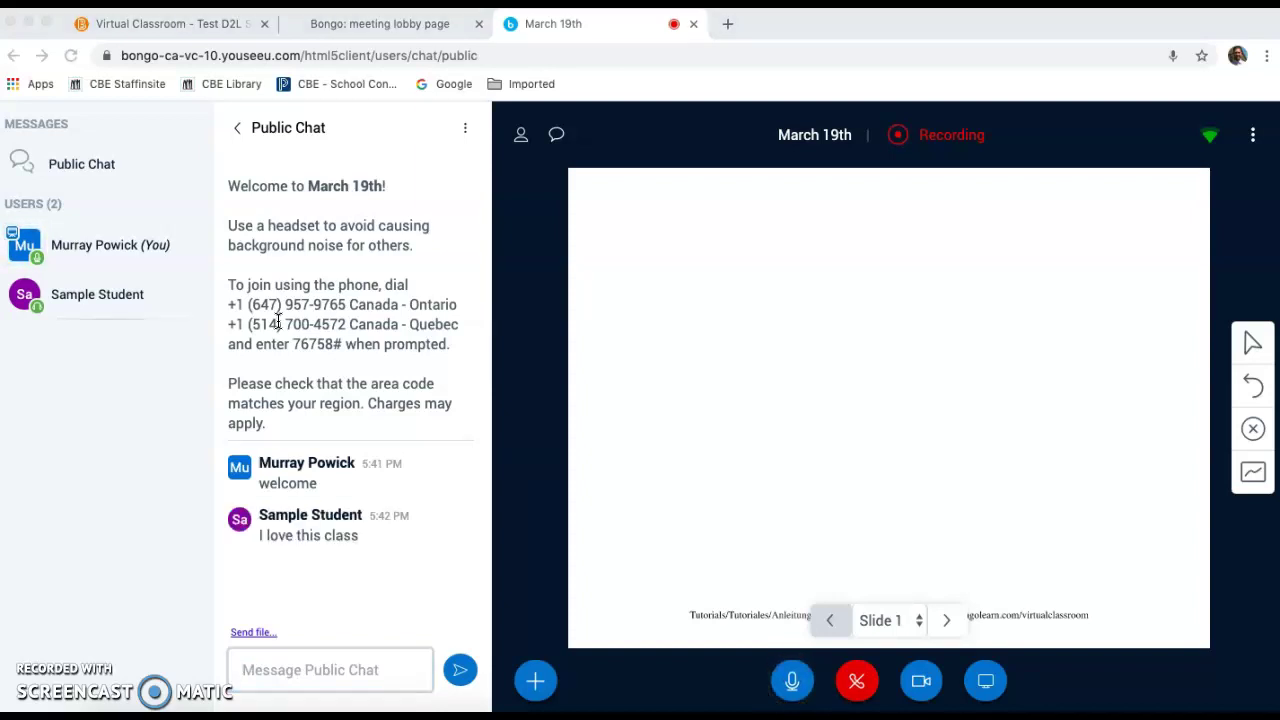
Step: Examine the options available for Sample Student and the meeting's additional actions, such as muting all and initiating a poll
click(82, 300)
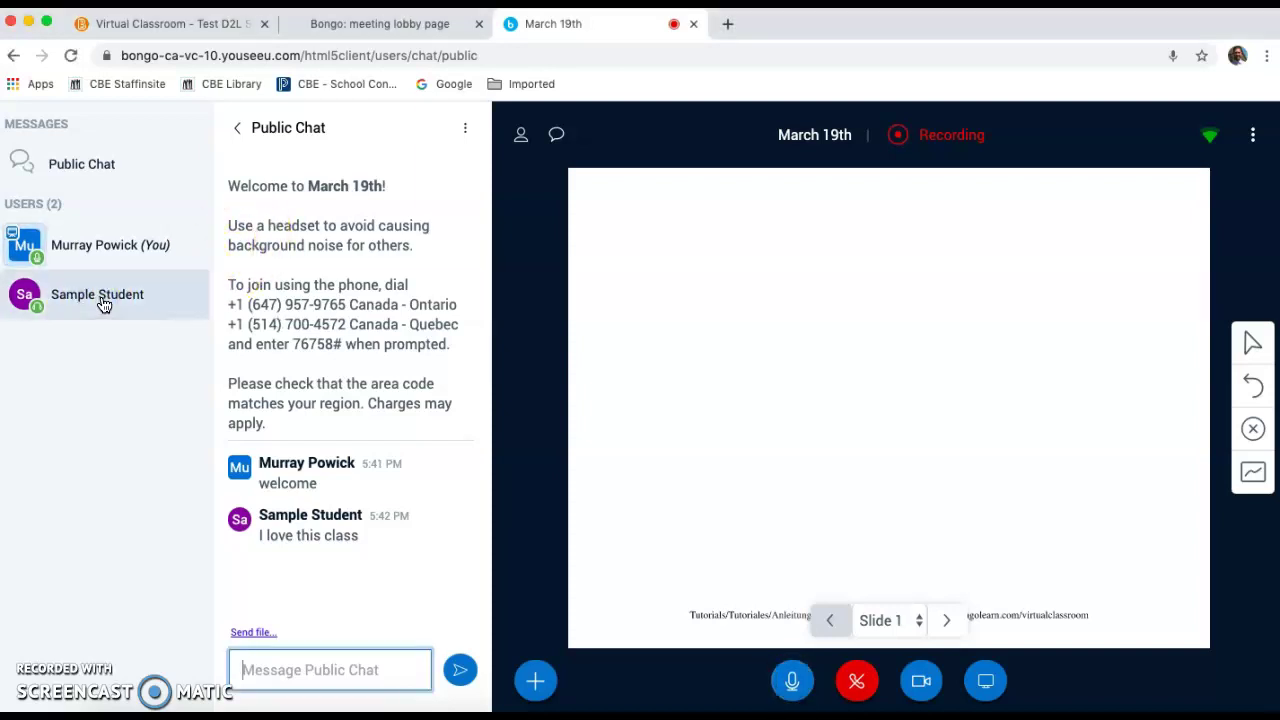
click(100, 300)
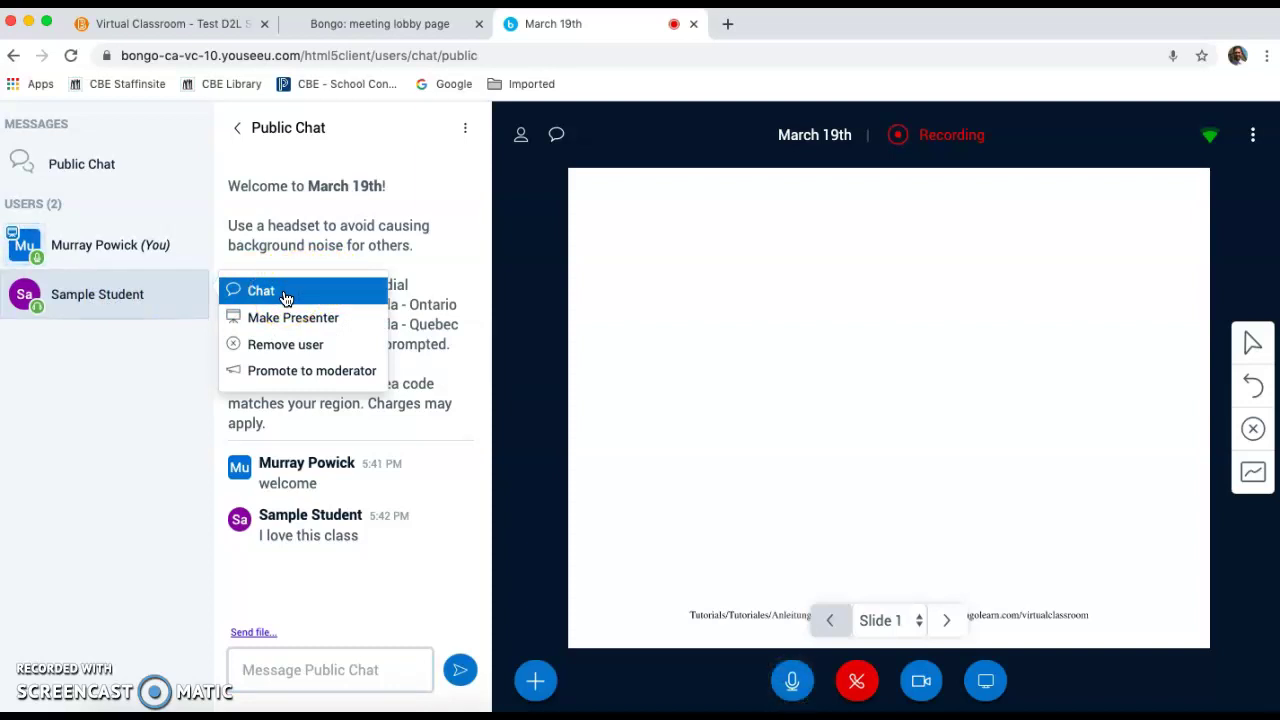
click(263, 318)
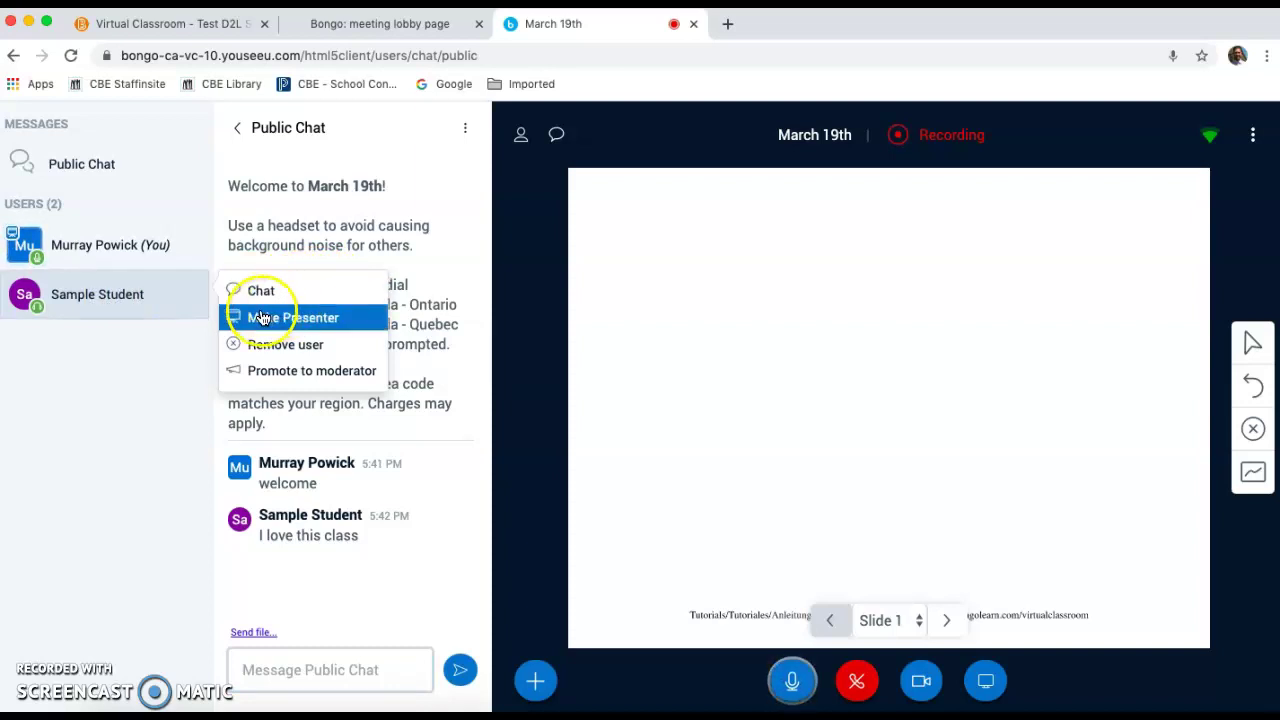
click(534, 683)
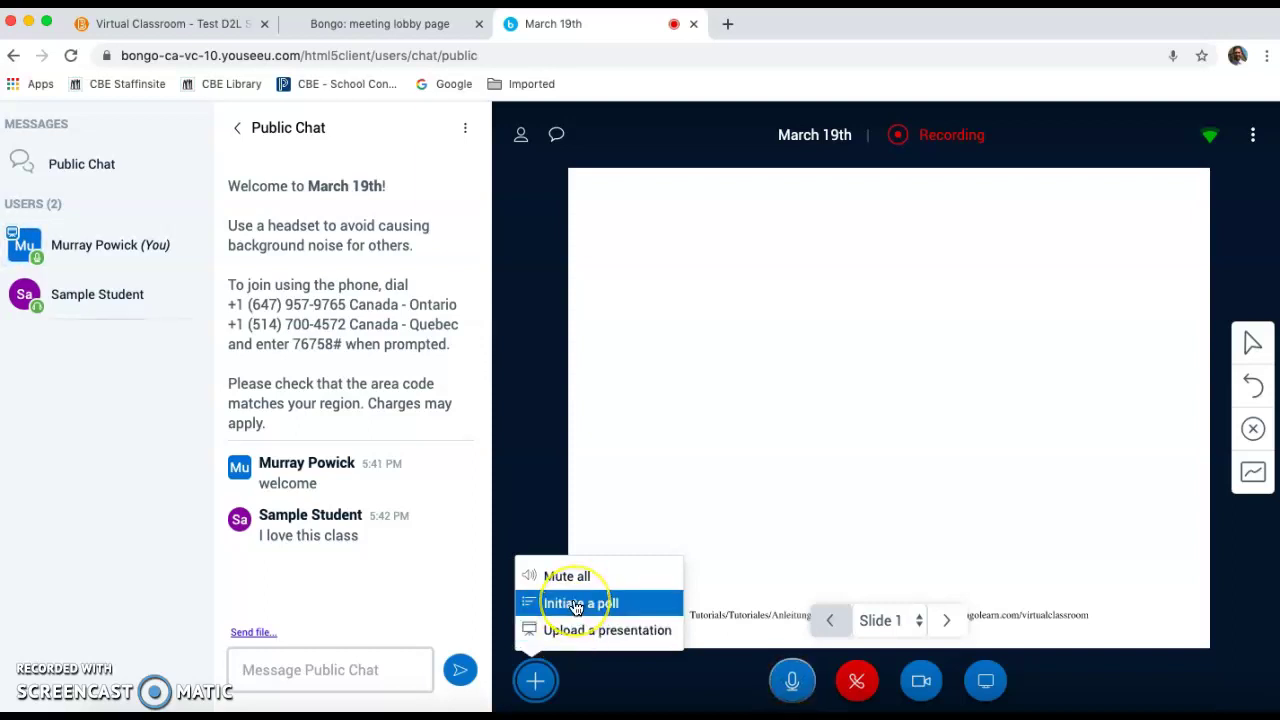
Step: Mute the microphone, unmute it, and mute it again
click(791, 681)
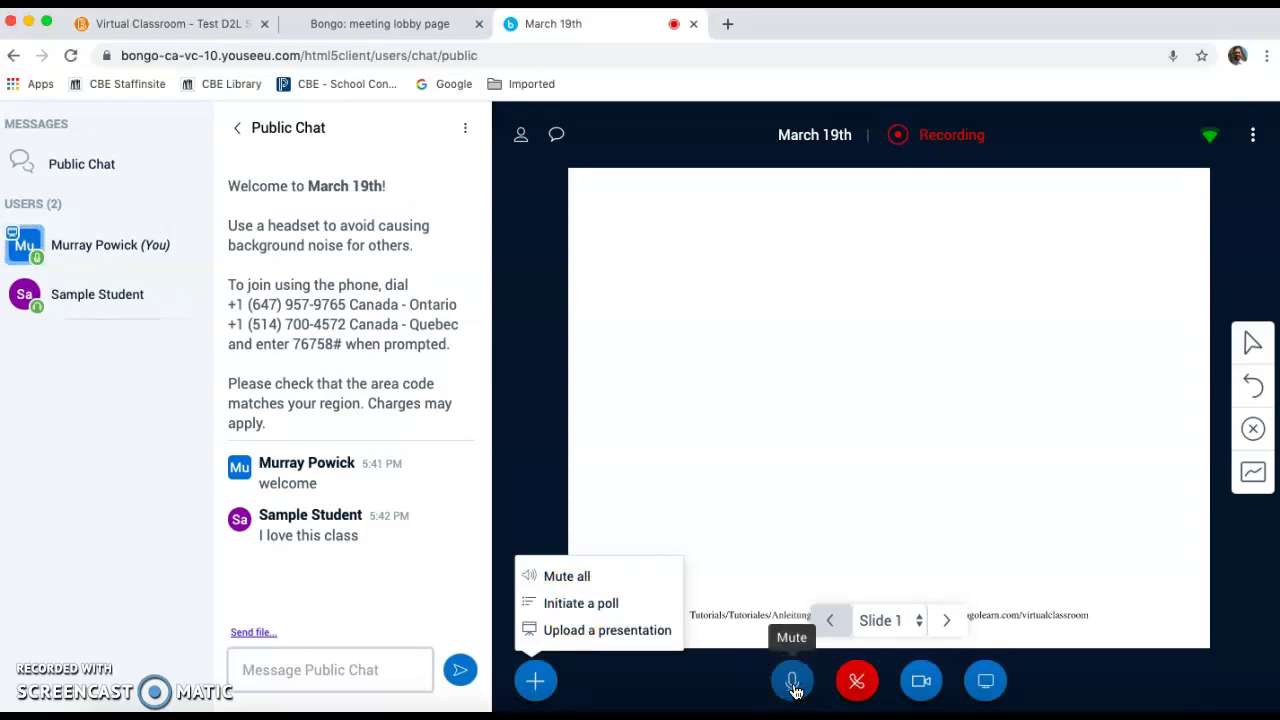
click(793, 685)
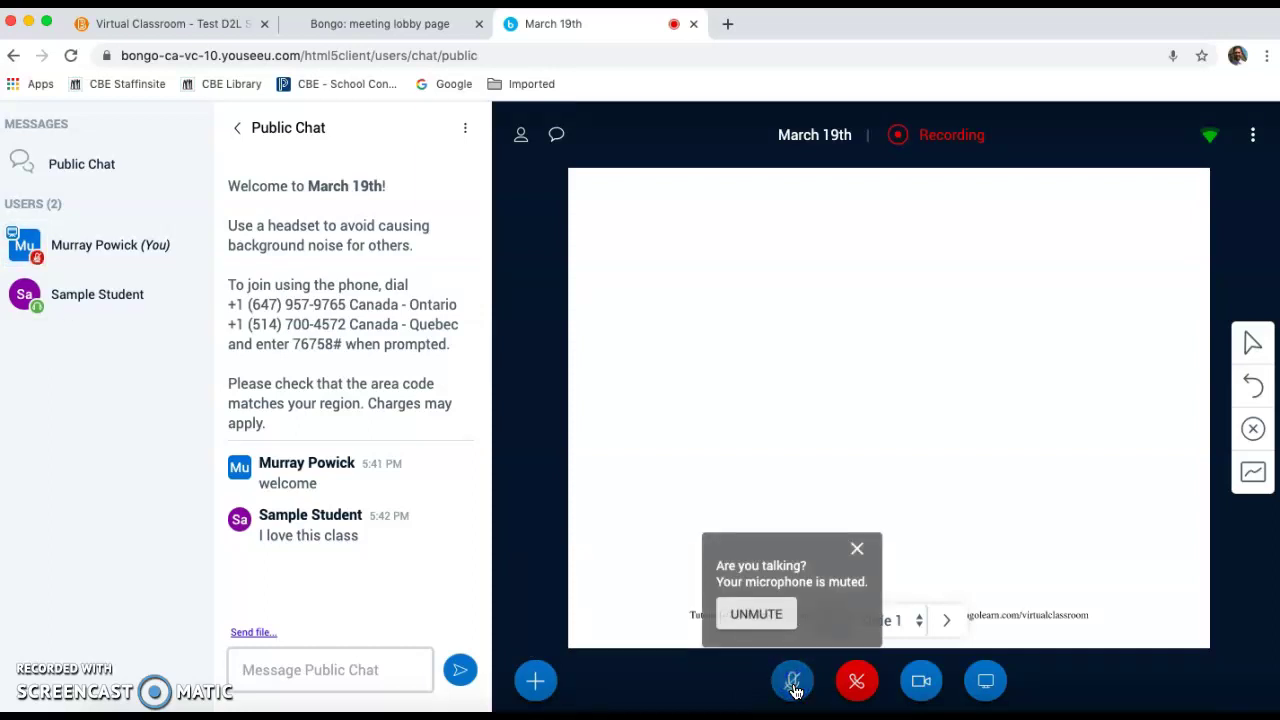
click(758, 620)
click(792, 682)
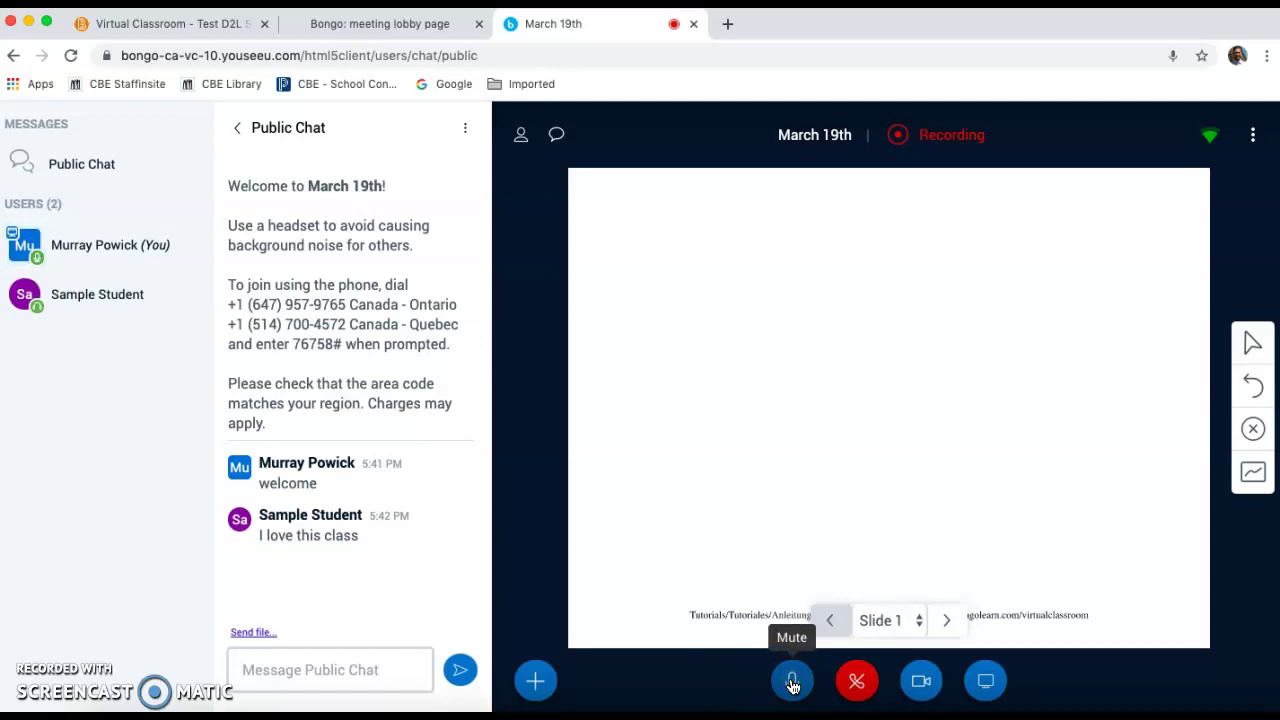
click(792, 682)
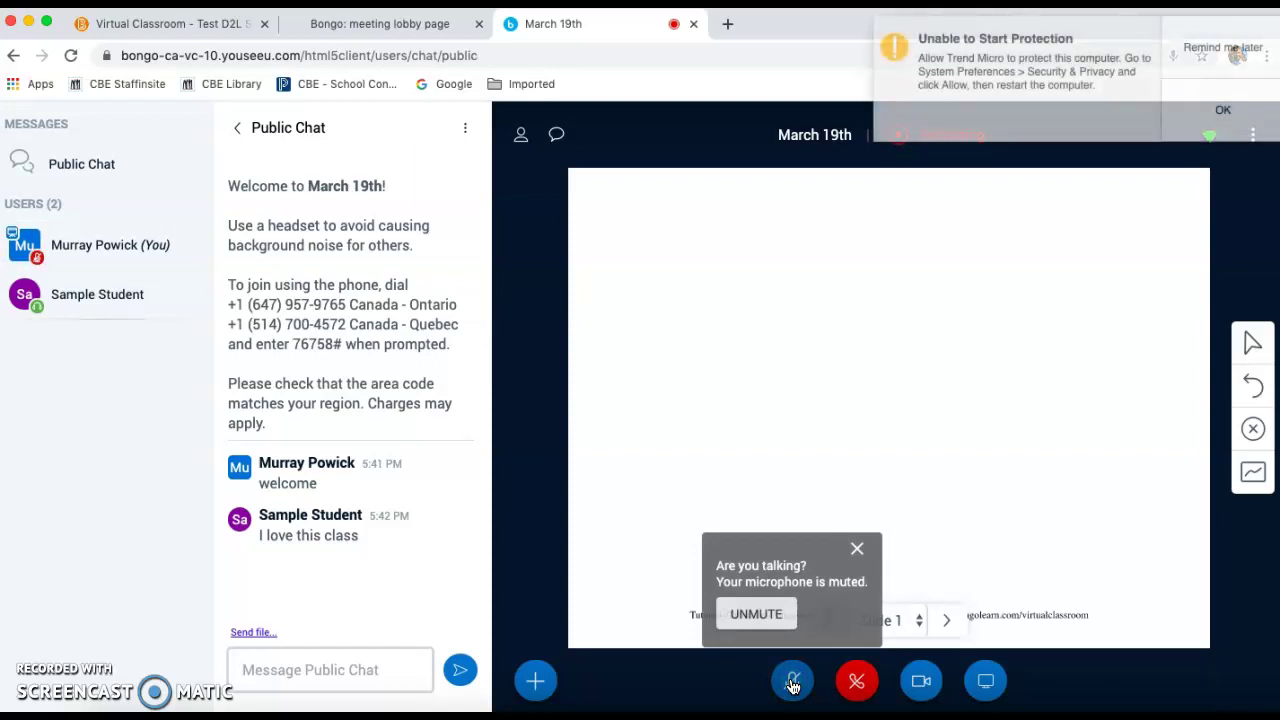
Step: Unmute the microphone and show the option for sharing the camera
click(792, 682)
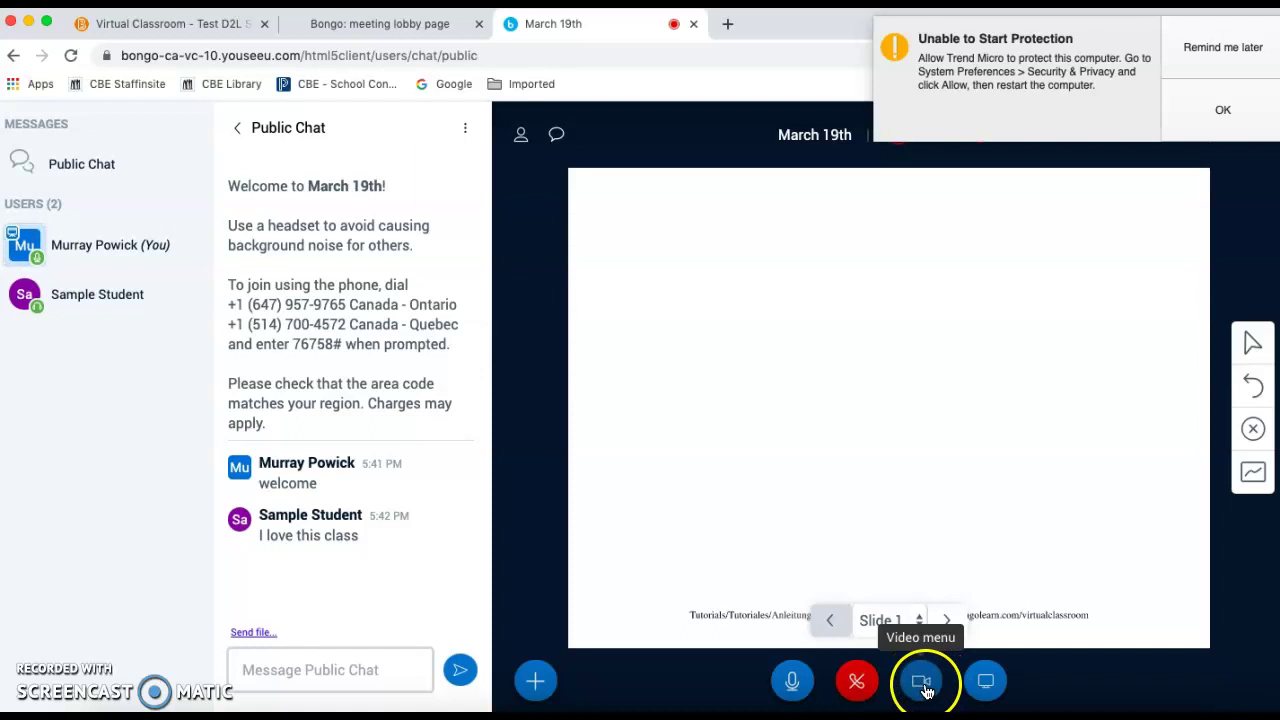
click(922, 688)
click(919, 608)
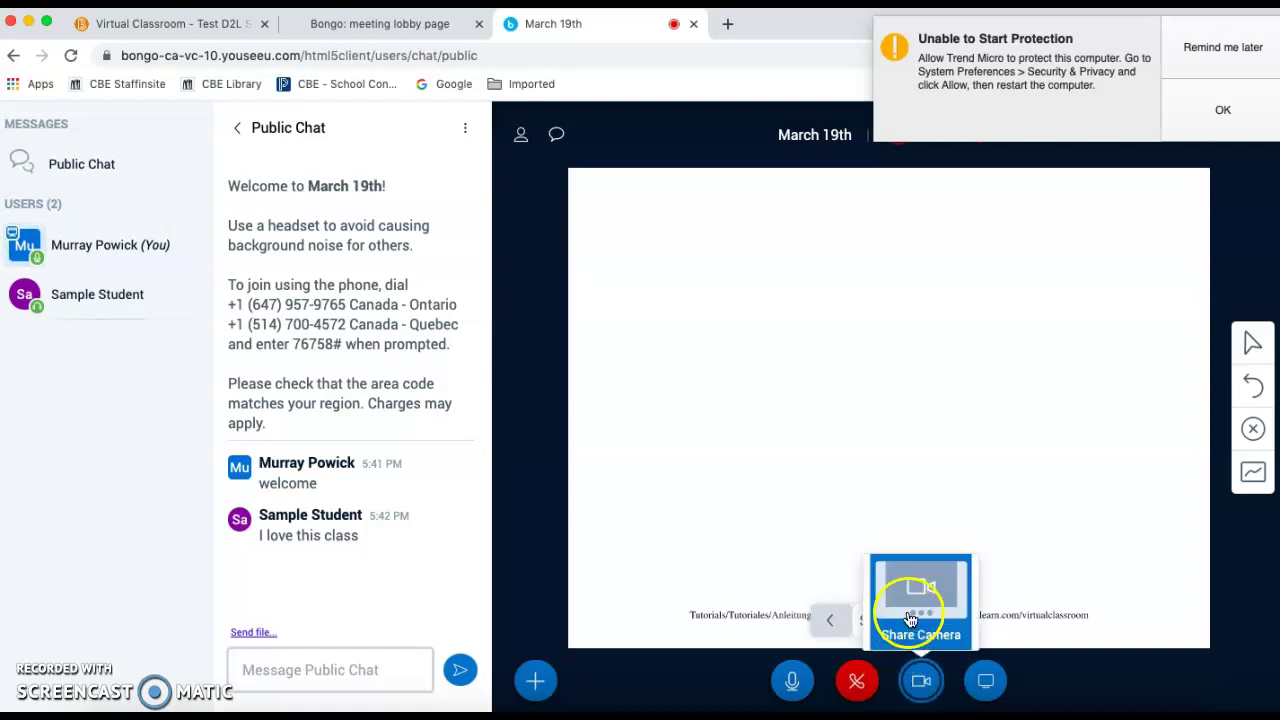
Step: Examine the screen-sharing choices, such as entire screen, application window or Chrome tab, and cancel without sharing
click(986, 683)
click(785, 455)
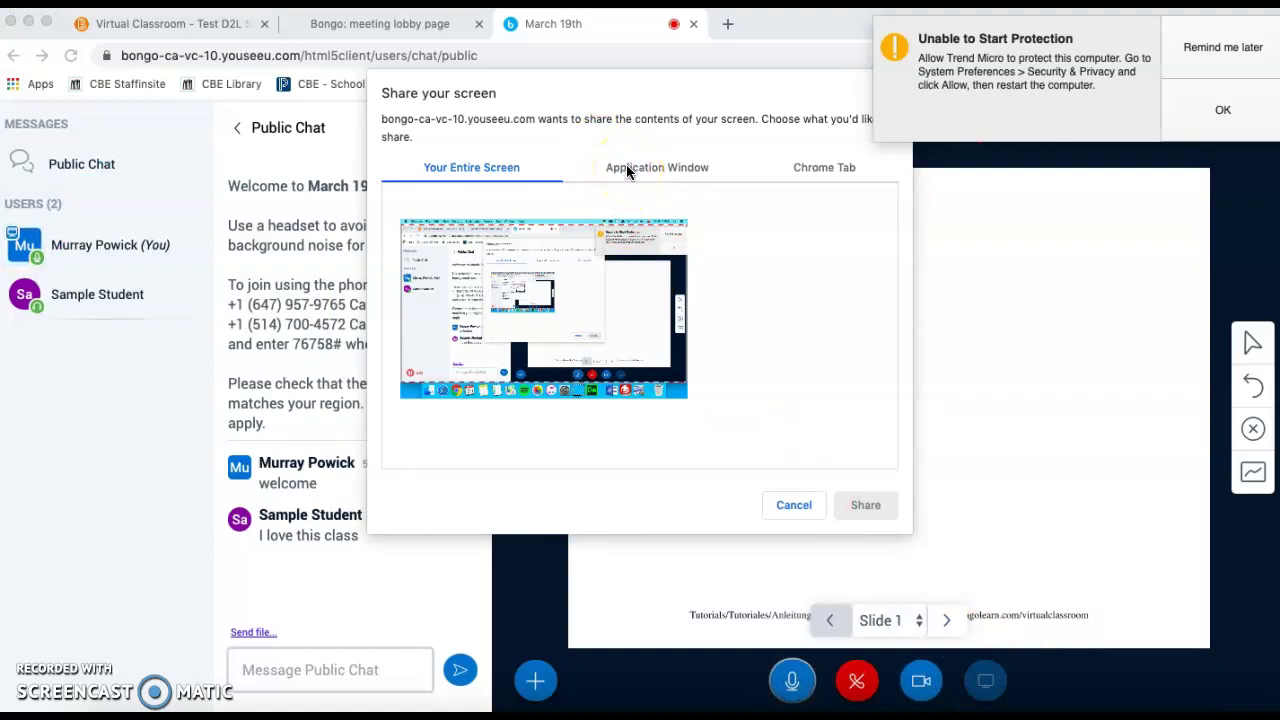
click(794, 506)
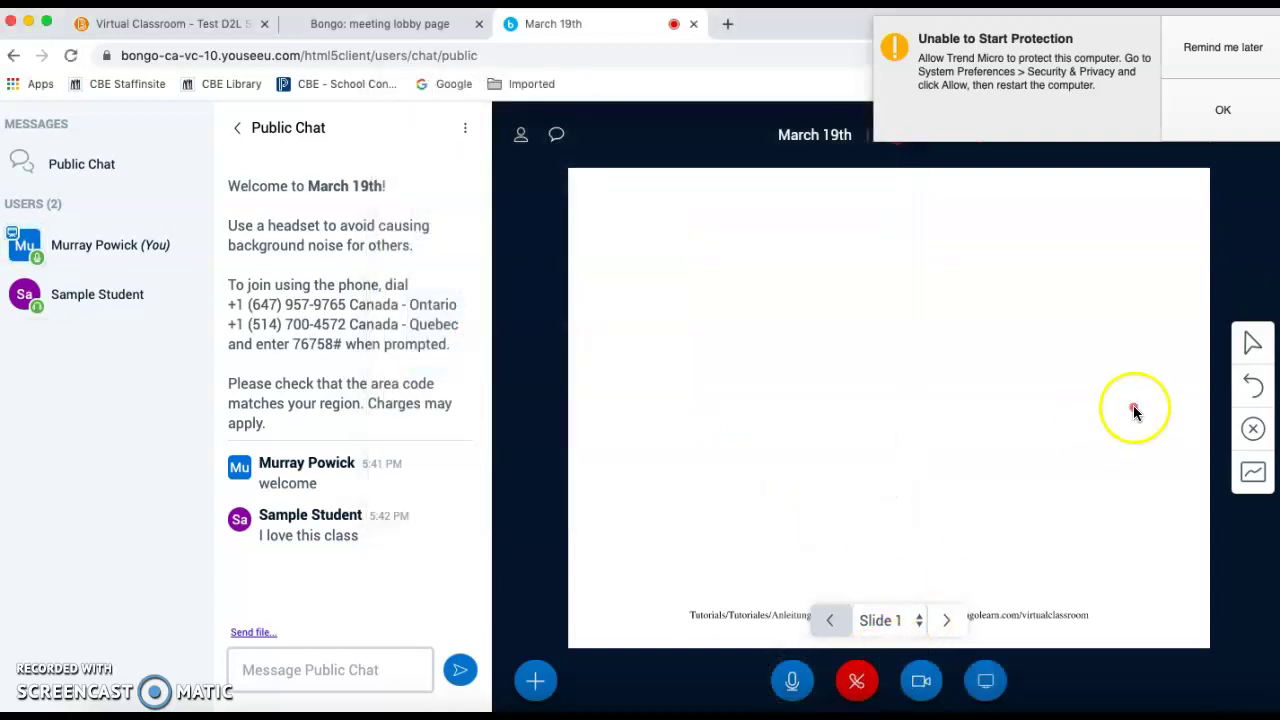
Step: Add a text box reading "Text" to the upper middle of the whiteboard slide
click(1250, 345)
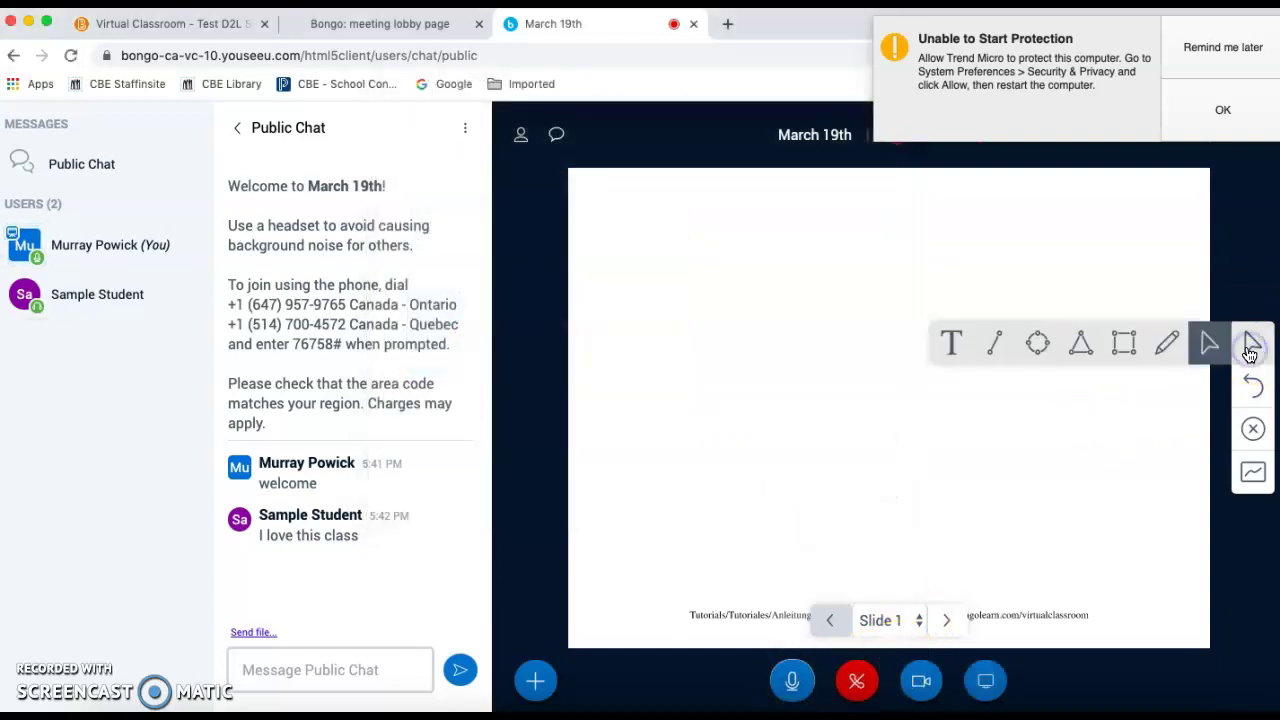
click(960, 352)
drag(798, 278, 991, 374)
text(Text)
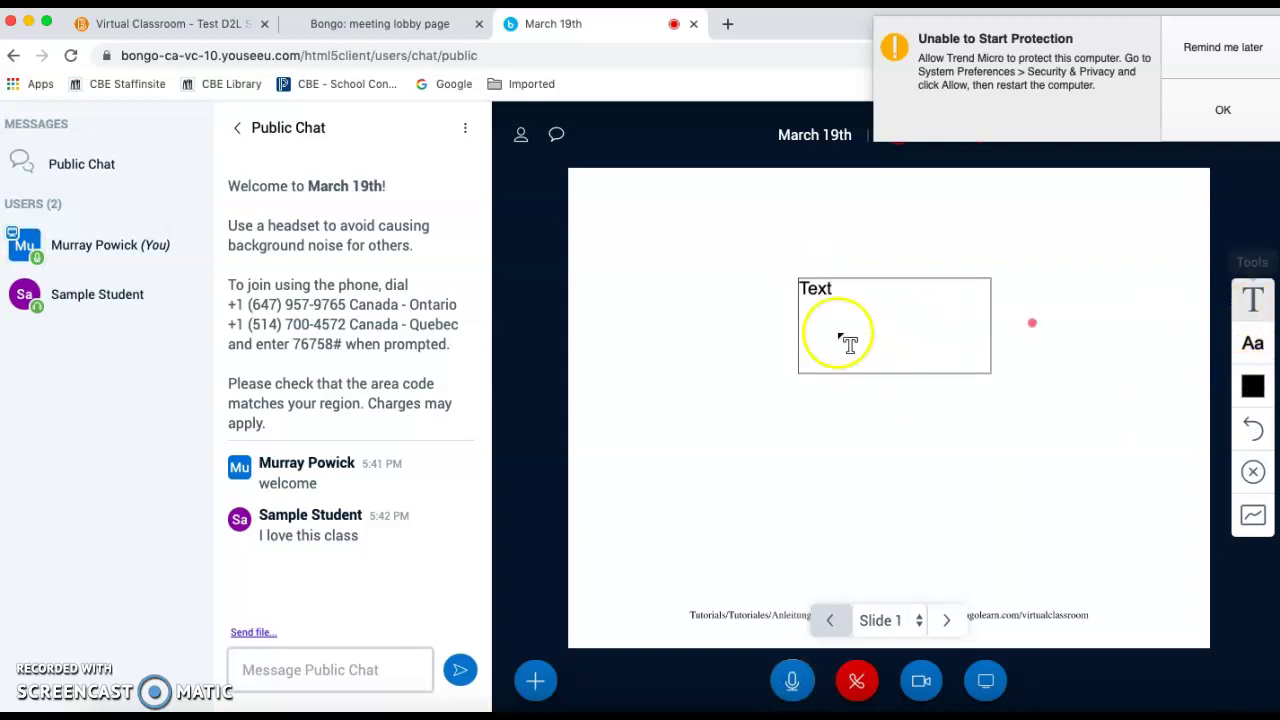
Step: Review the participant options for Sample Student, such as making them presenter or promoting them to moderator
click(100, 298)
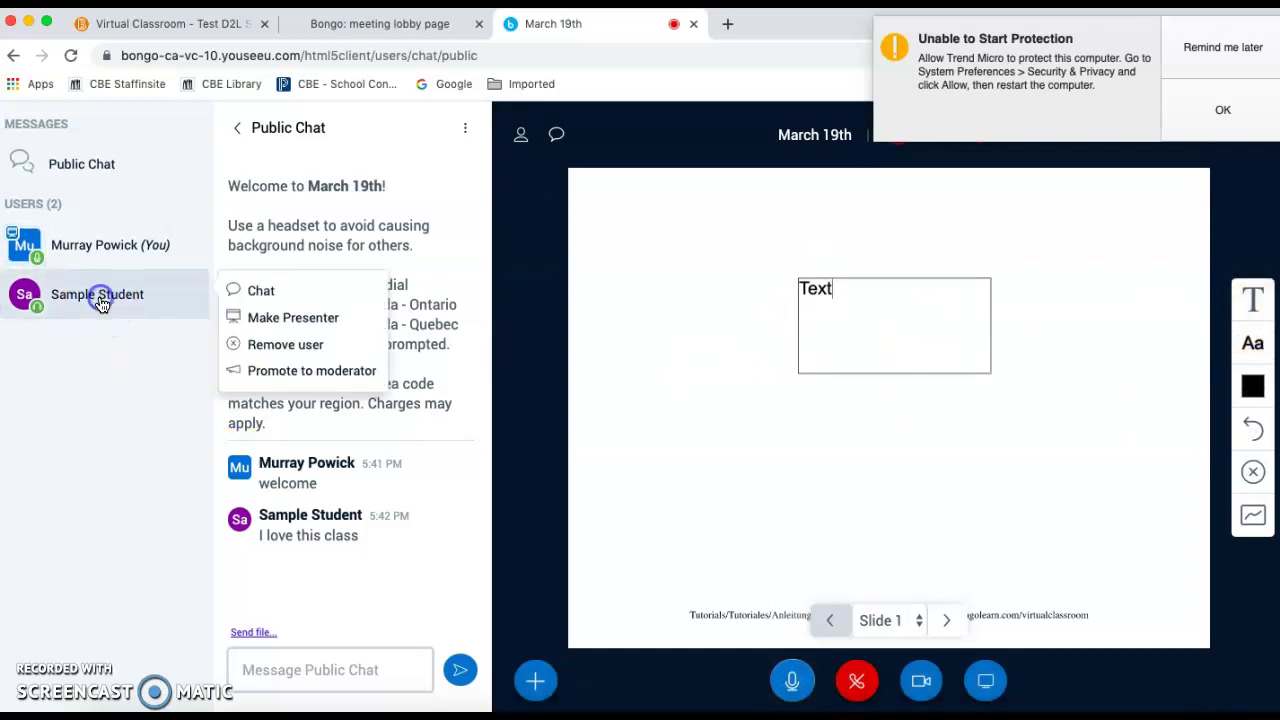
click(973, 345)
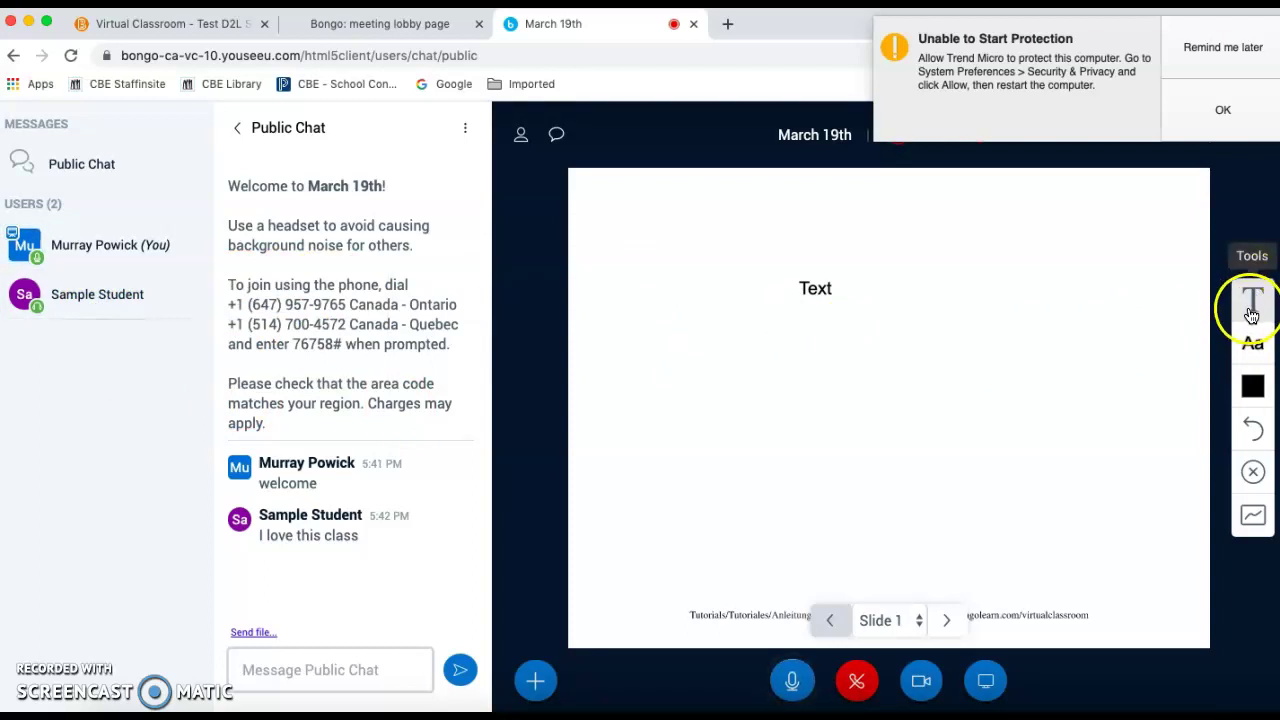
click(113, 300)
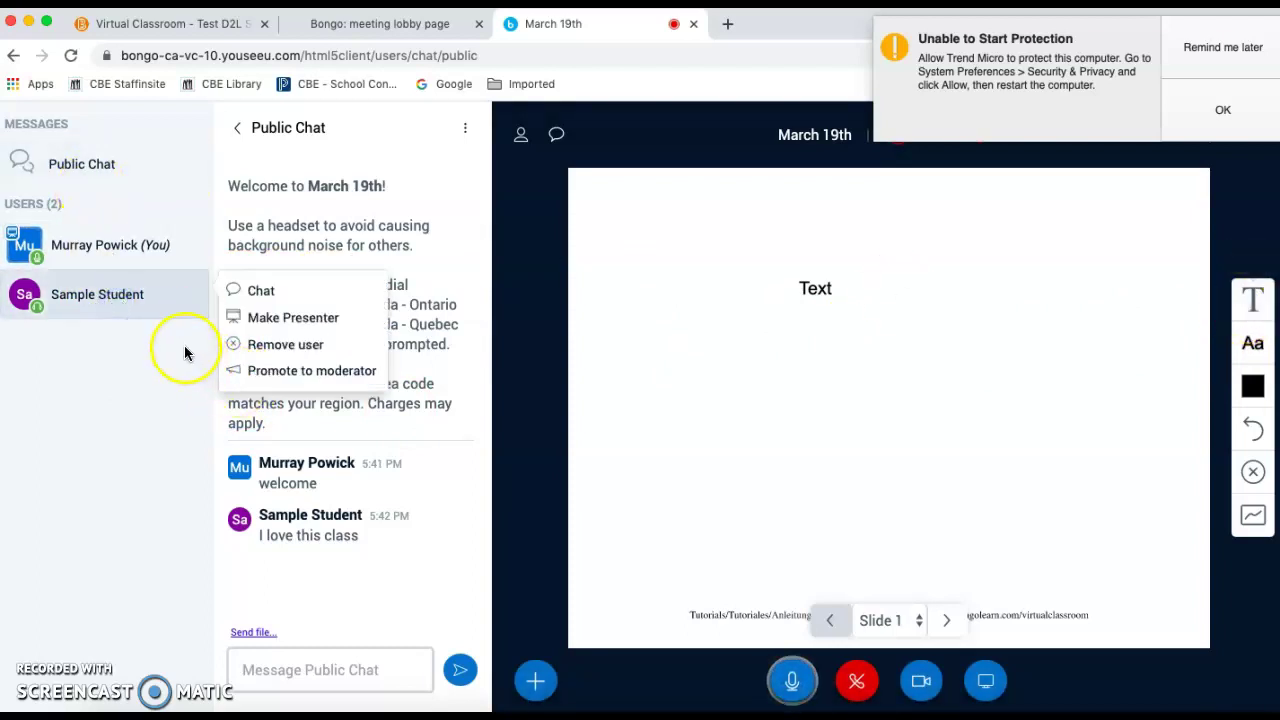
click(903, 371)
Step: Show the whiteboard's drawing tools, text sizes and colours, and undo the text annotation to clear the slide
click(1254, 300)
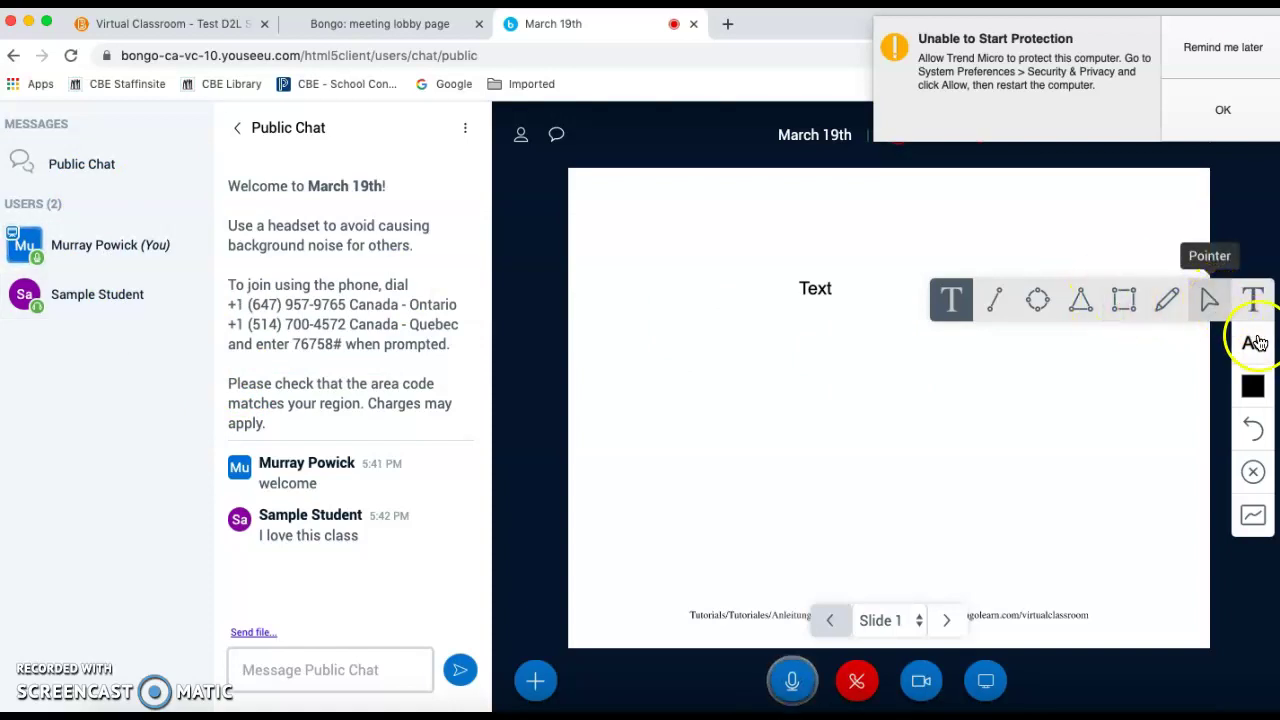
click(1253, 344)
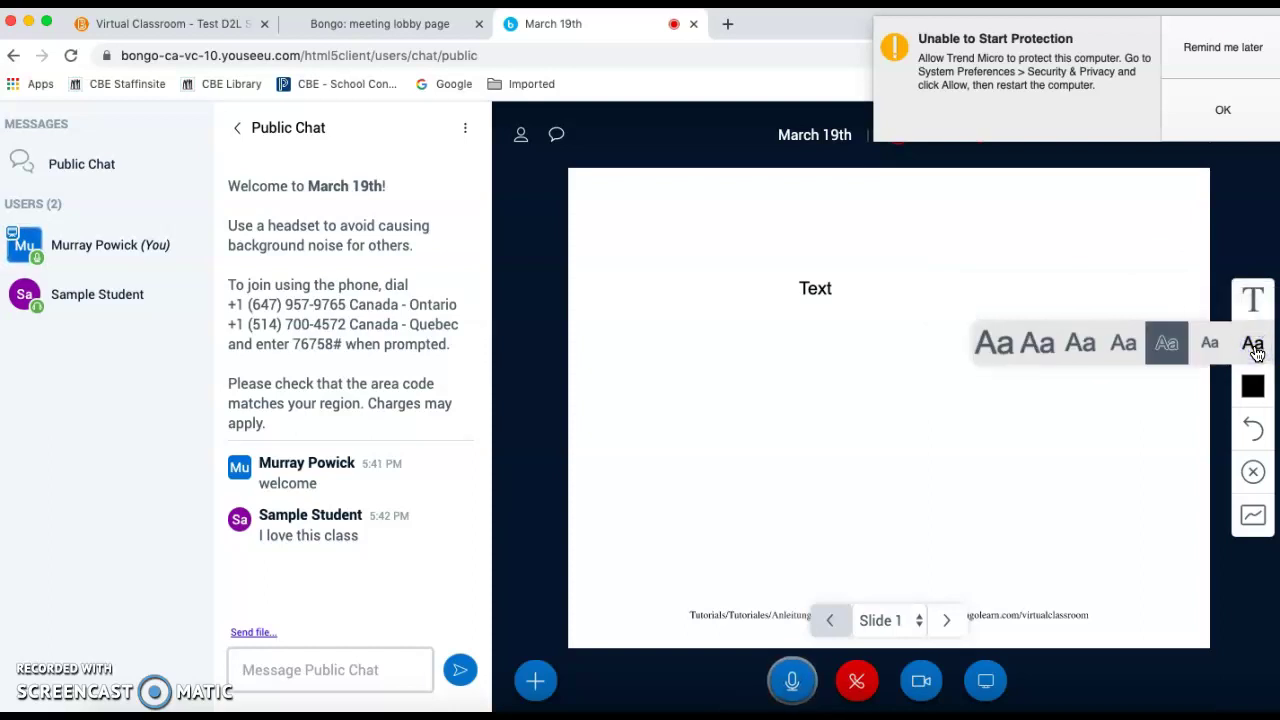
click(1253, 387)
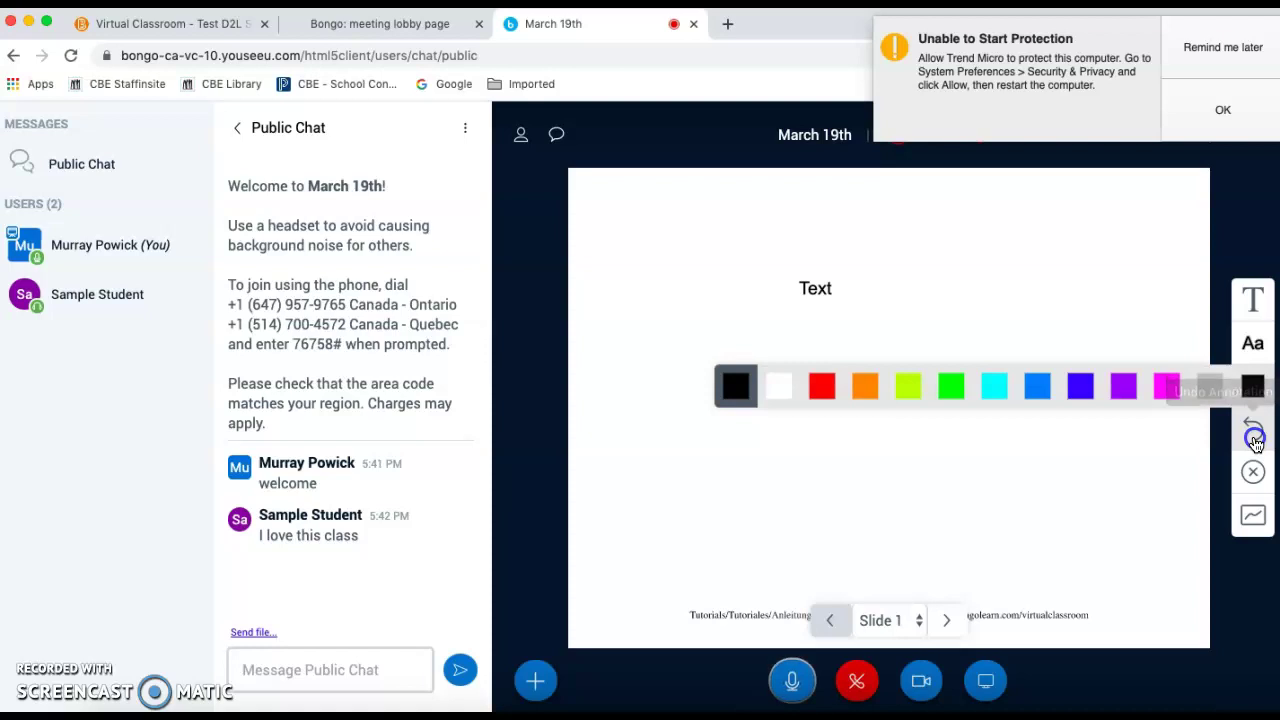
click(1253, 428)
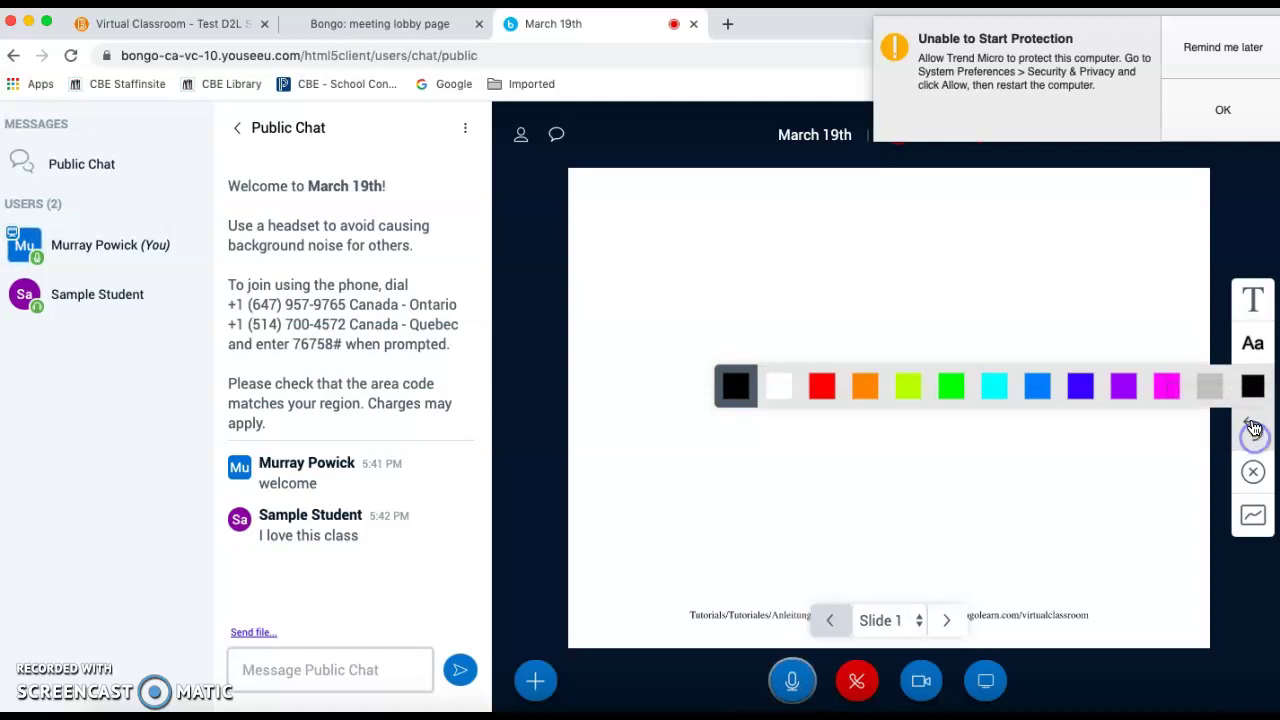
click(1252, 476)
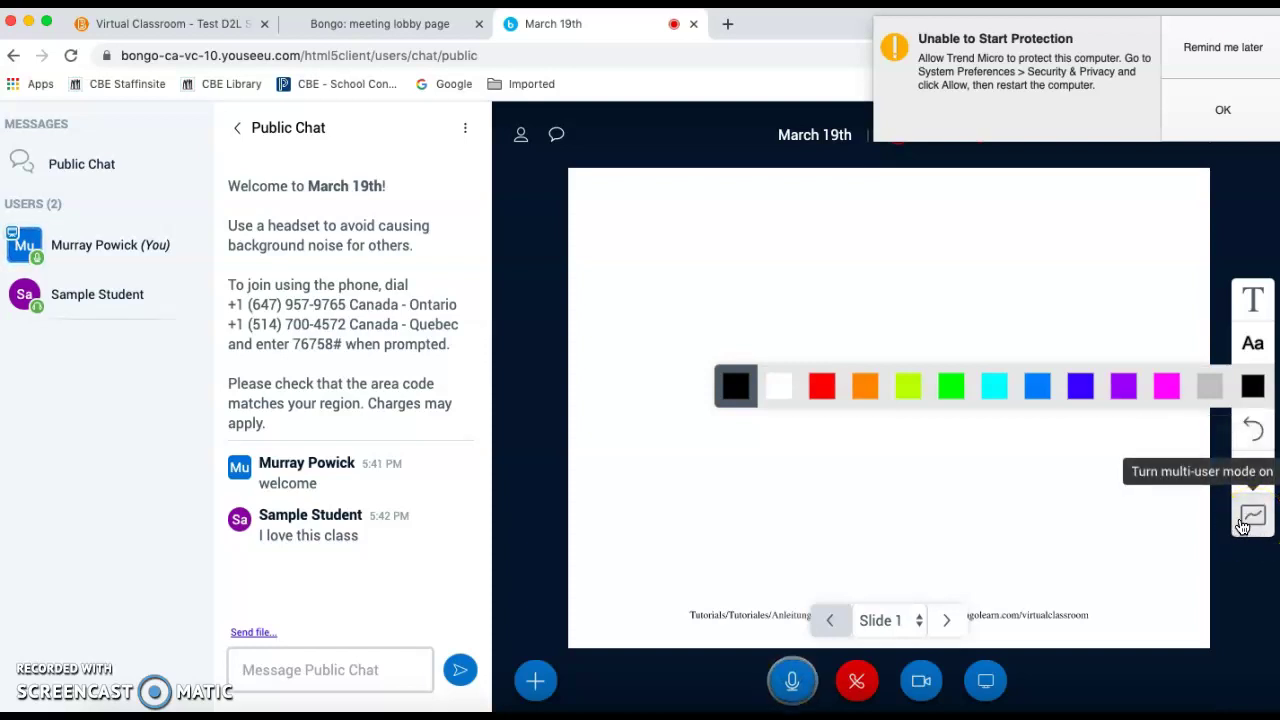
Step: Turn the whiteboard's multi-user mode on and off again, and mute the microphone
click(1253, 522)
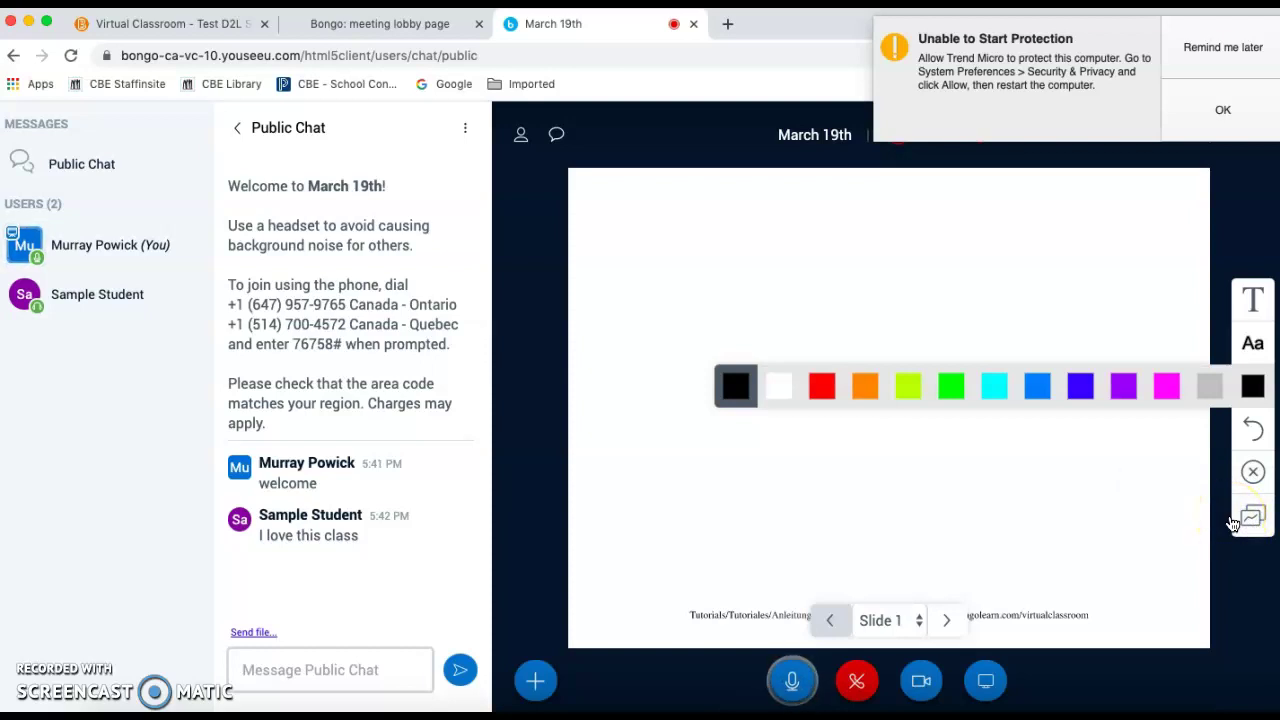
click(1250, 518)
click(792, 680)
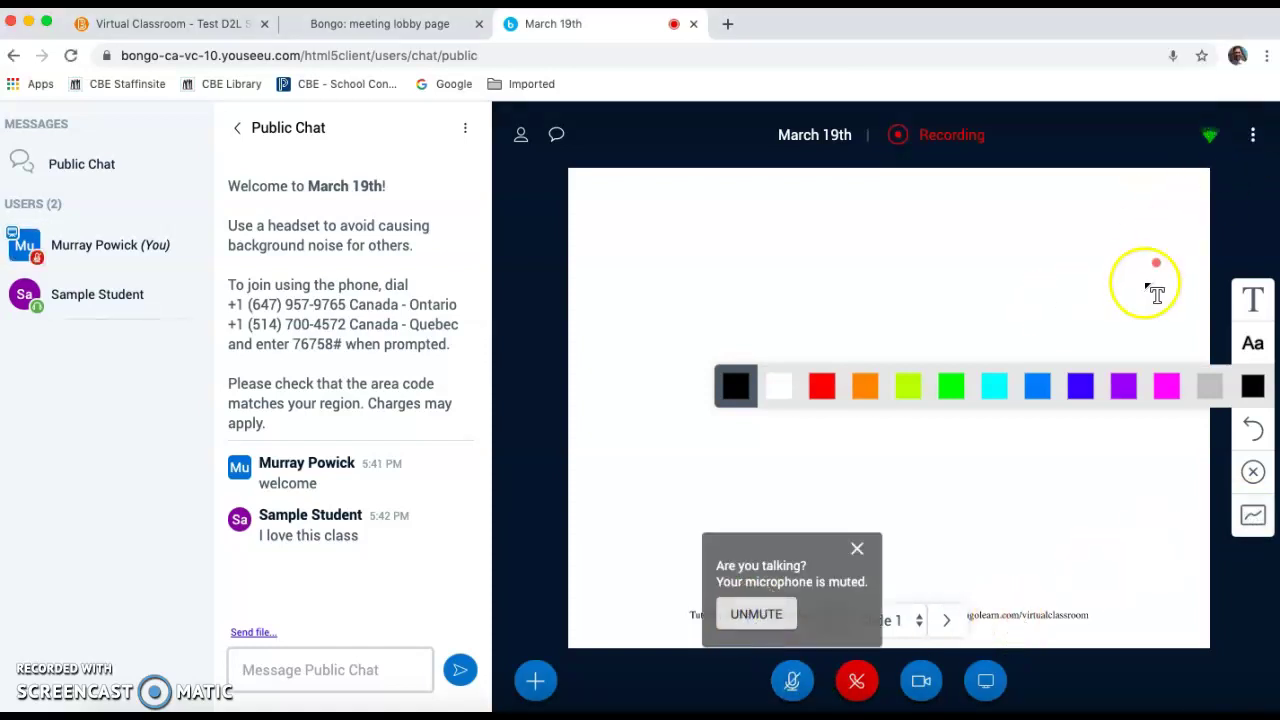
Step: Leave the March 19th meeting without ending it for the other participants, and confirm leaving
click(1252, 136)
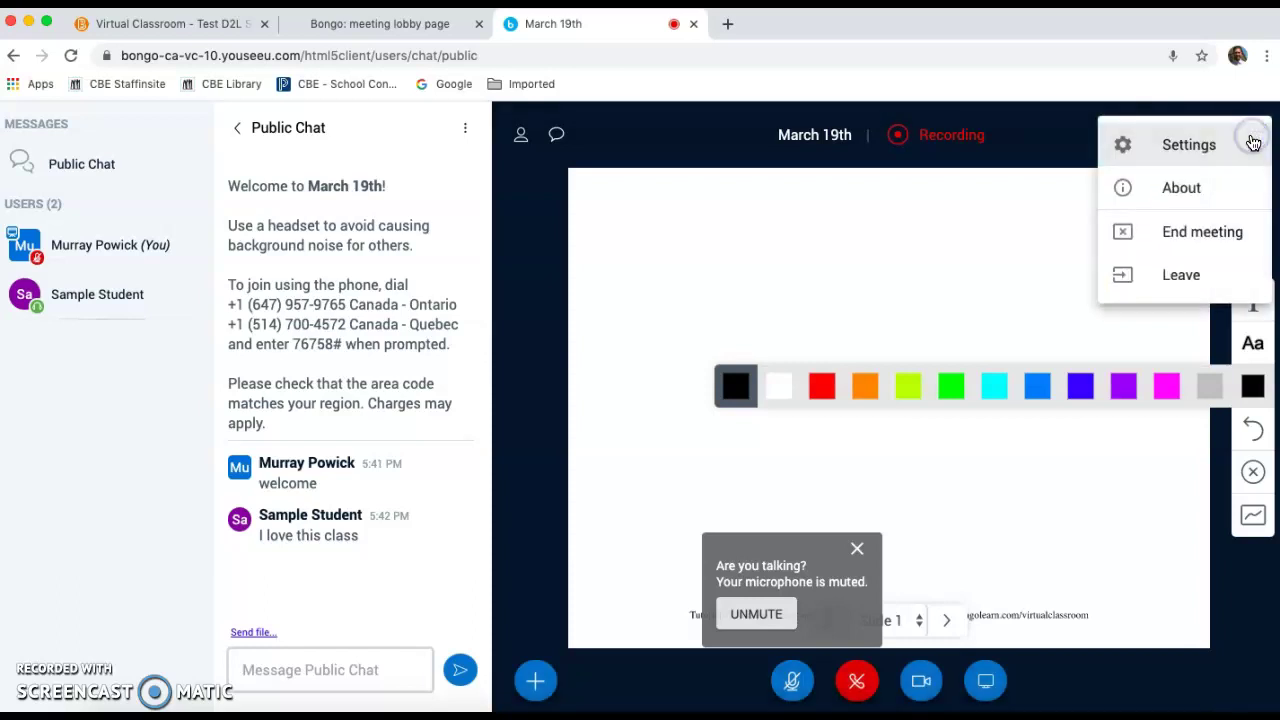
click(1188, 276)
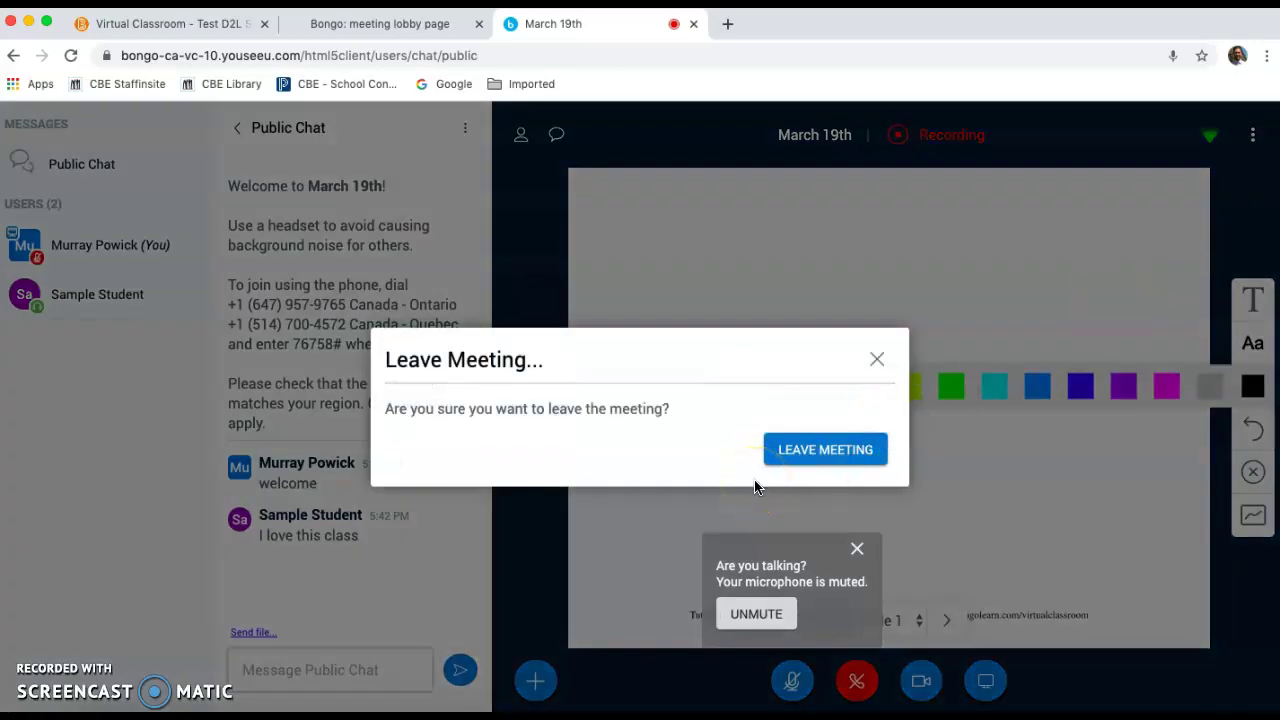
click(808, 457)
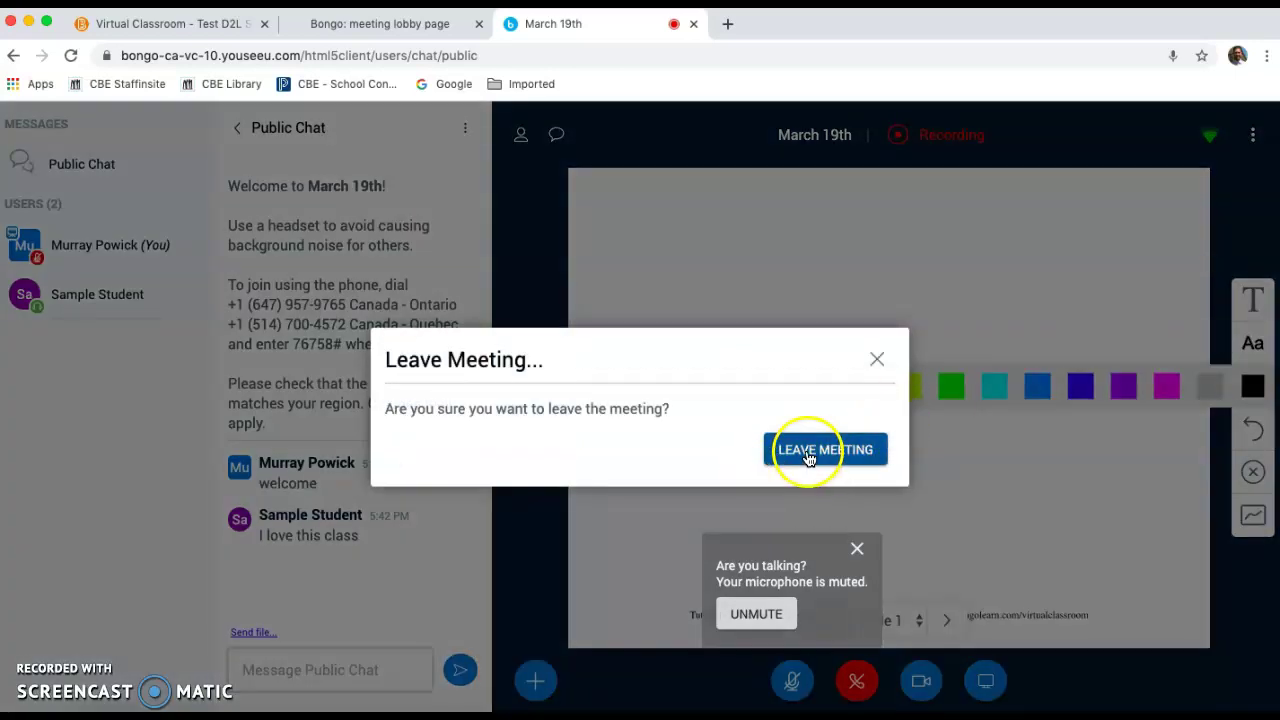
click(440, 592)
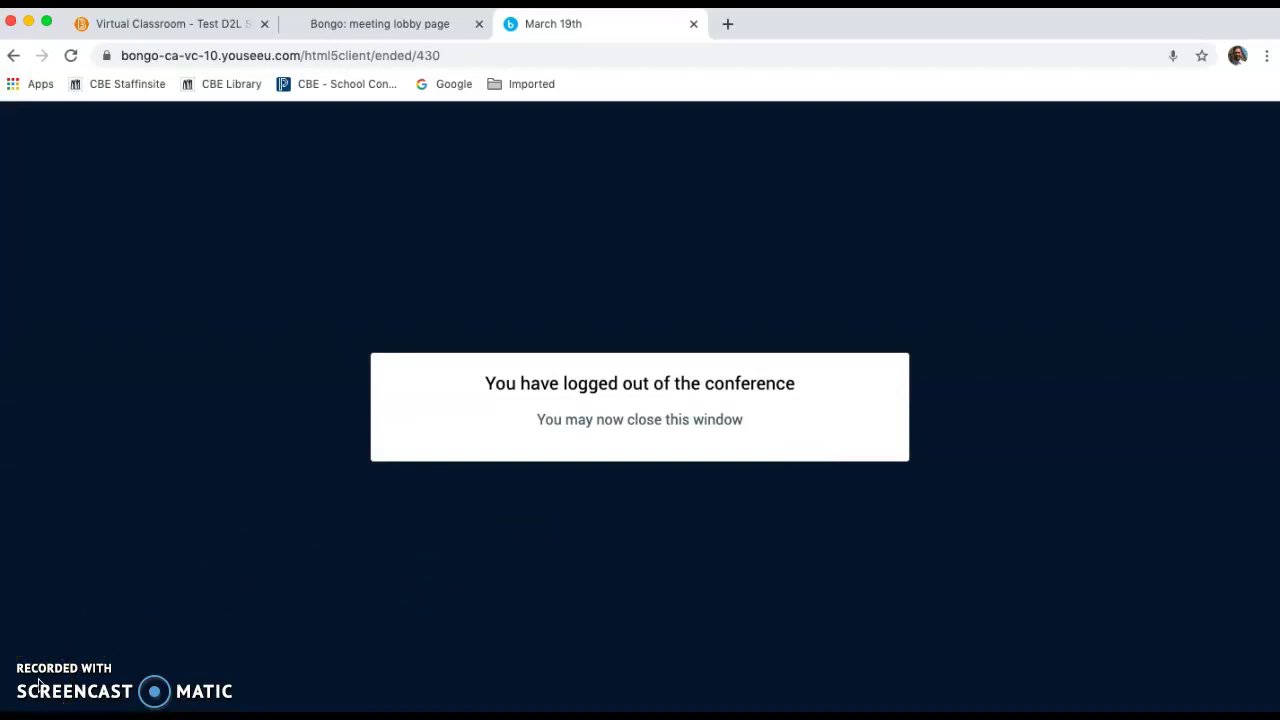
Step: Return to the Test D2L Shell course and reopen its Virtual Classroom tool
click(185, 28)
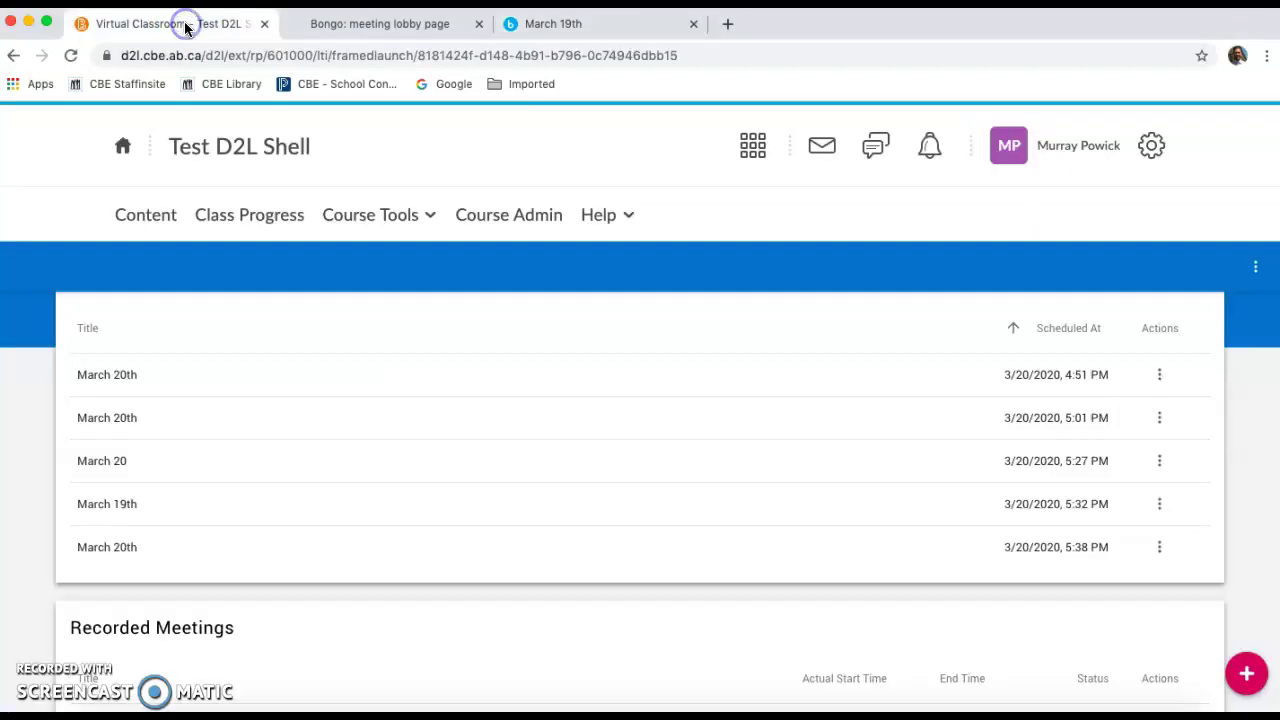
click(370, 215)
scroll(343, 503, down, 3)
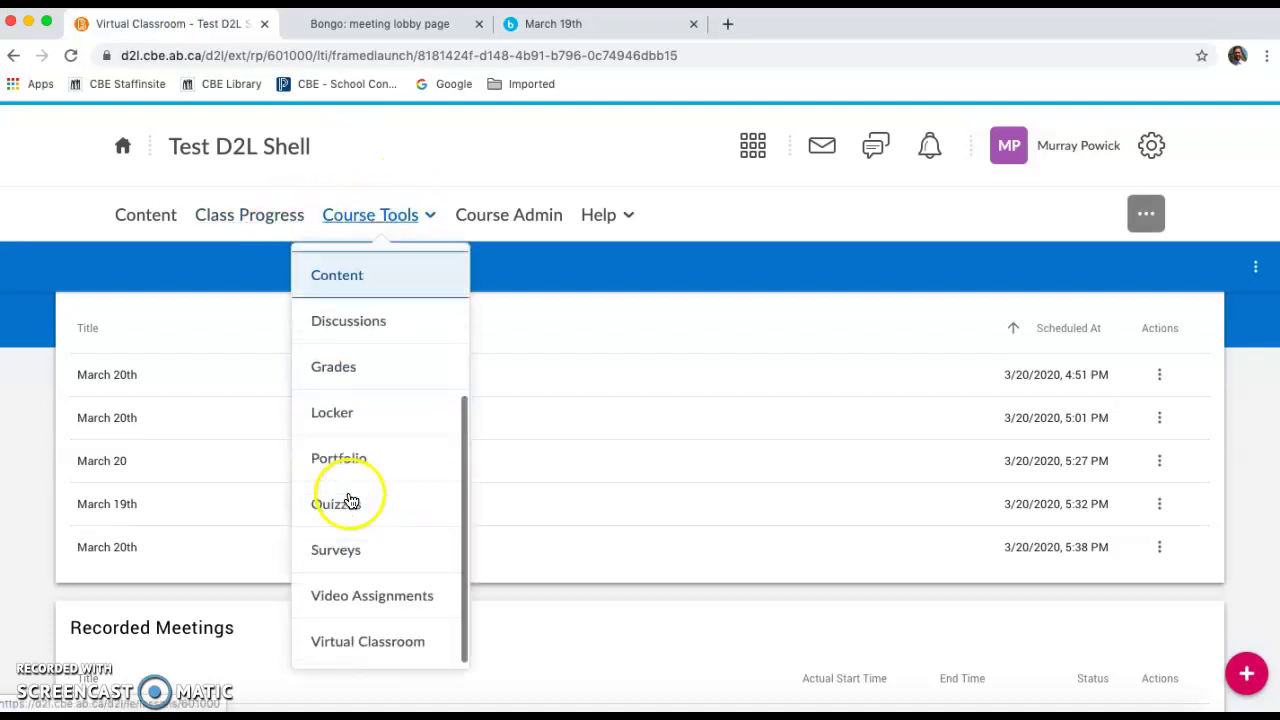
click(368, 641)
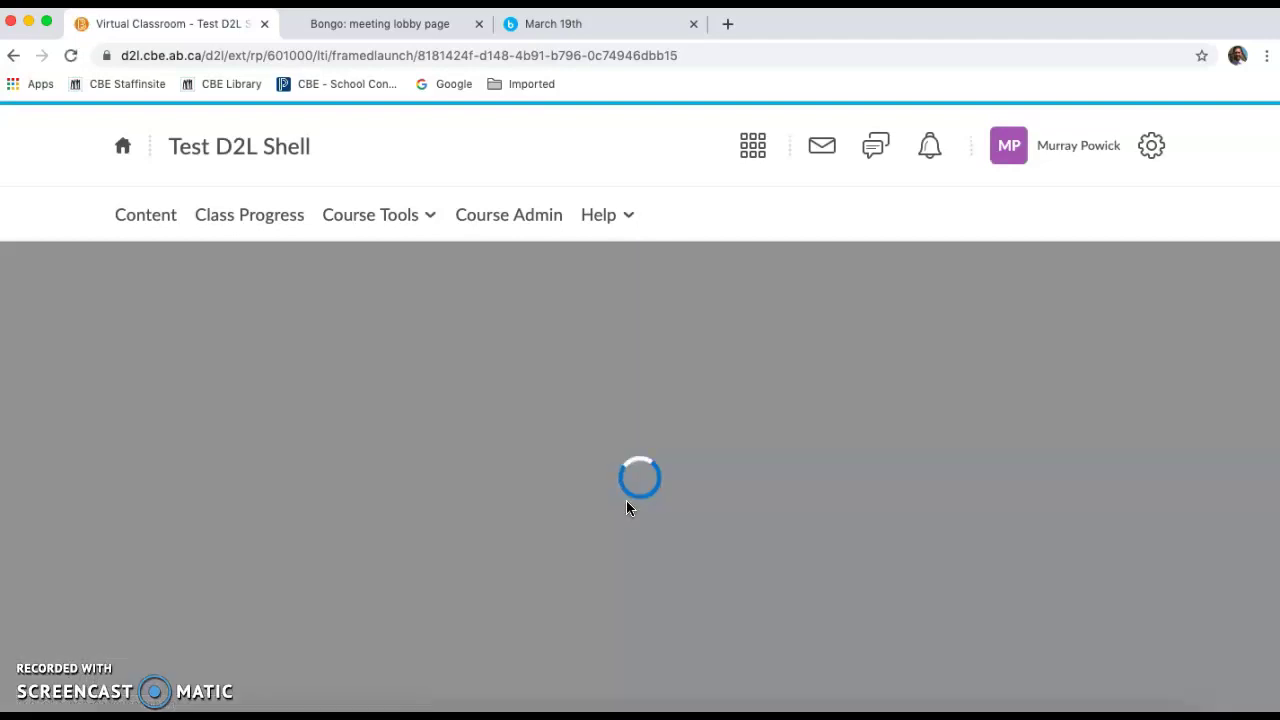
Step: Examine the actions available for the March 20th recorded meeting, such as previewing, copying the public URL or downloading
scroll(624, 509, down, 3)
scroll(624, 509, down, 1)
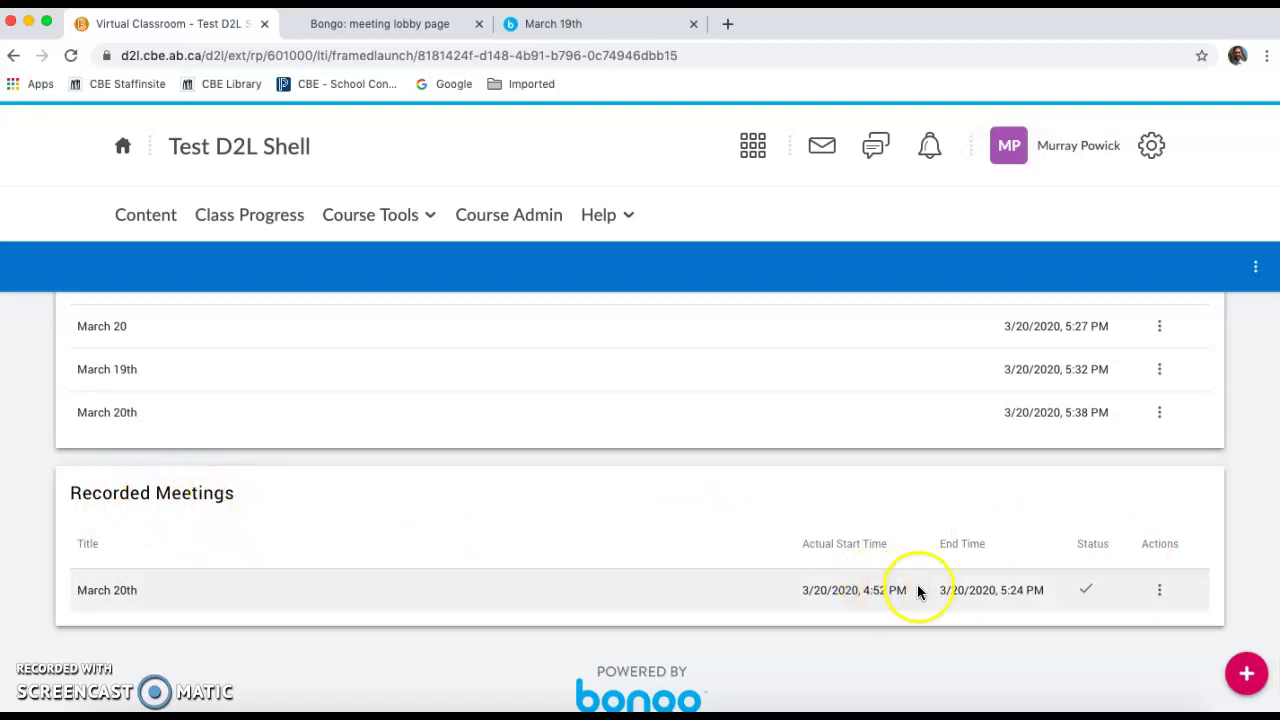
click(1159, 590)
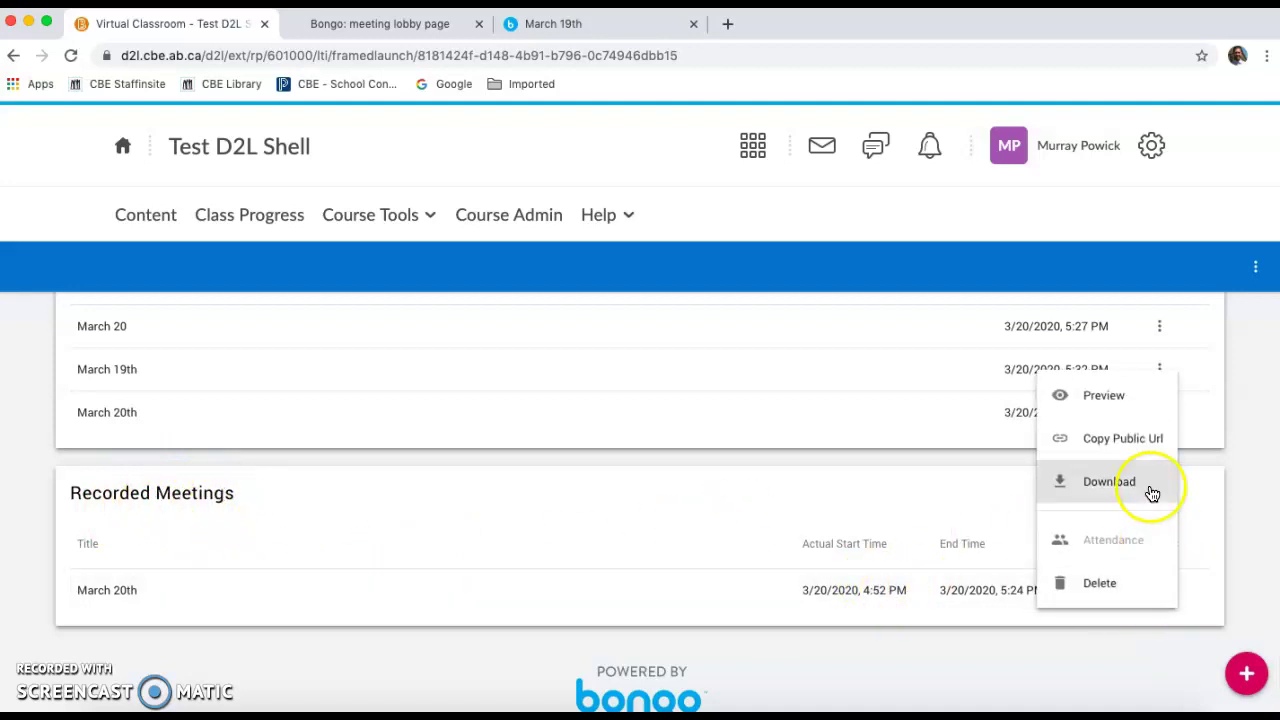
click(1200, 576)
click(1157, 590)
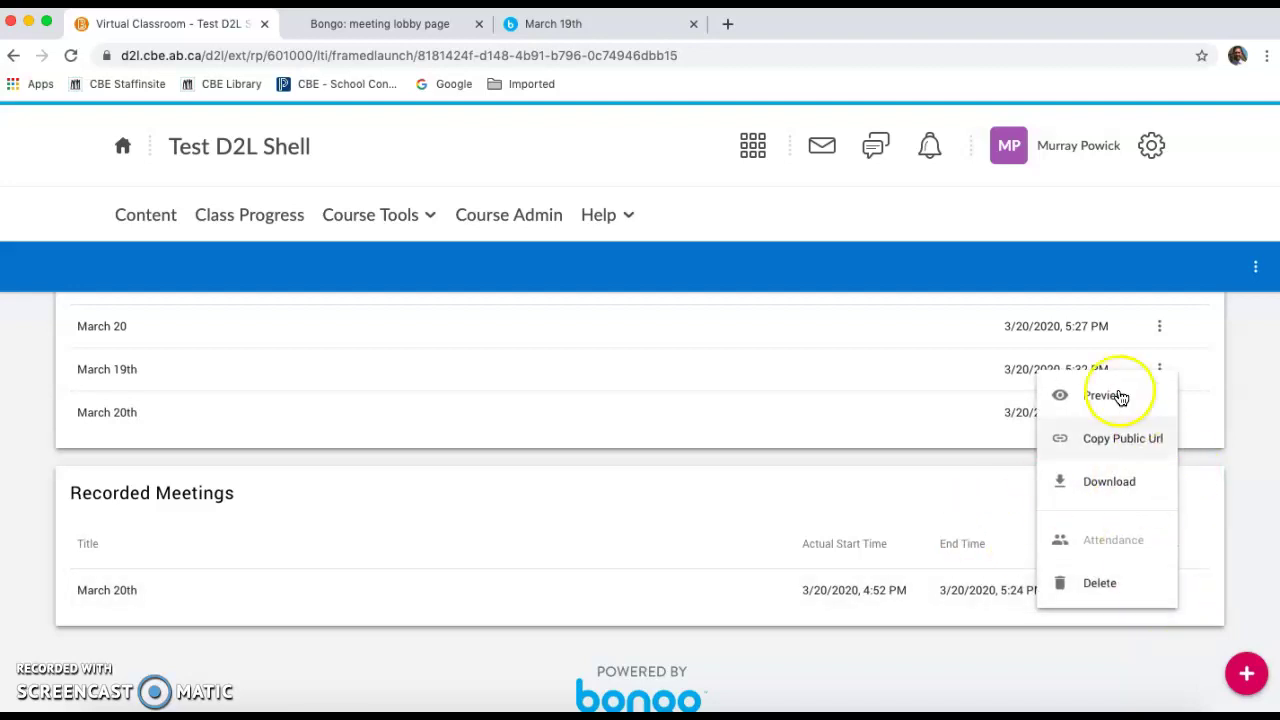
click(1208, 536)
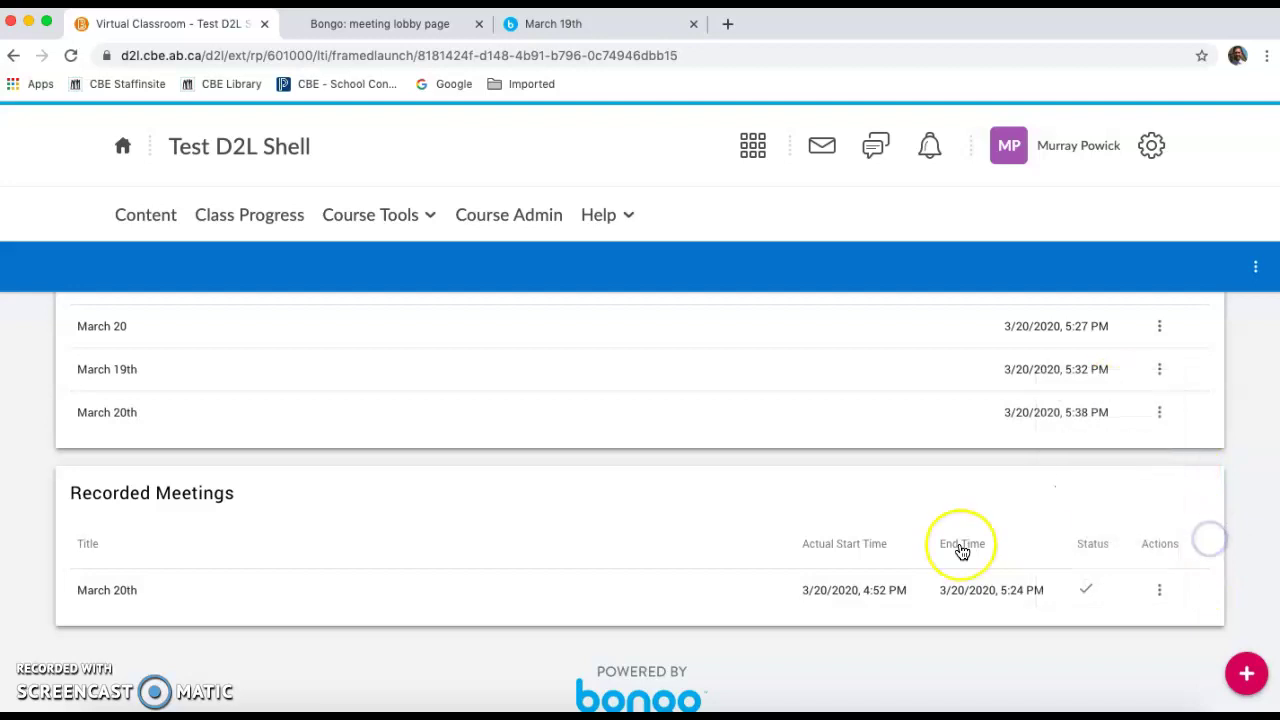